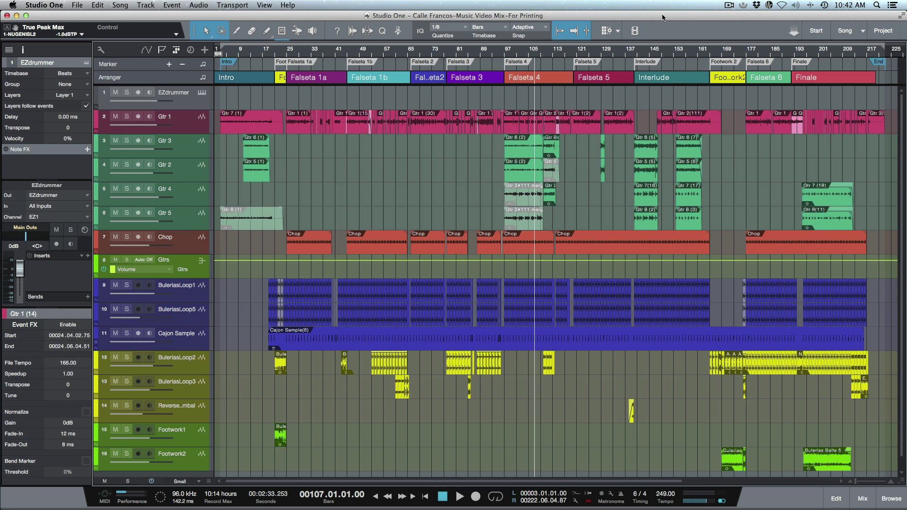
Play the song briefly, then open EZdrummer 2 on the EZdrummer track in Search view.
key(space)
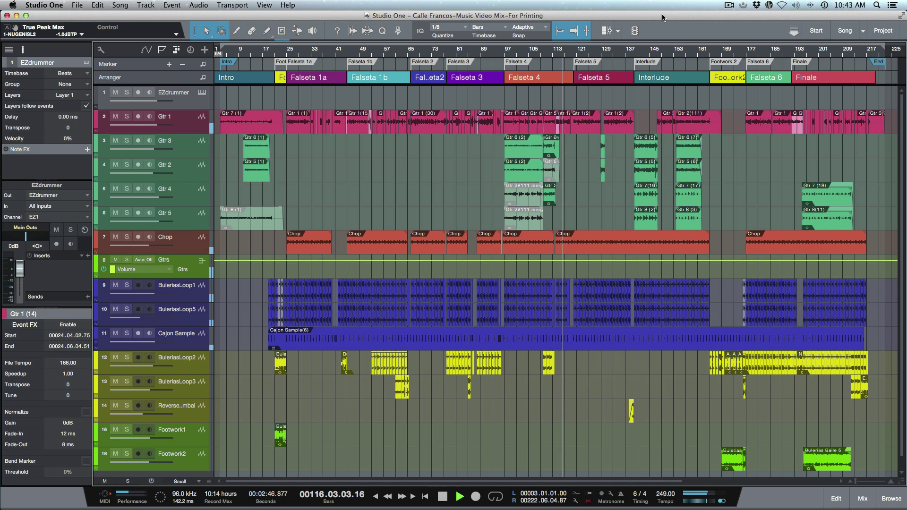
key(space)
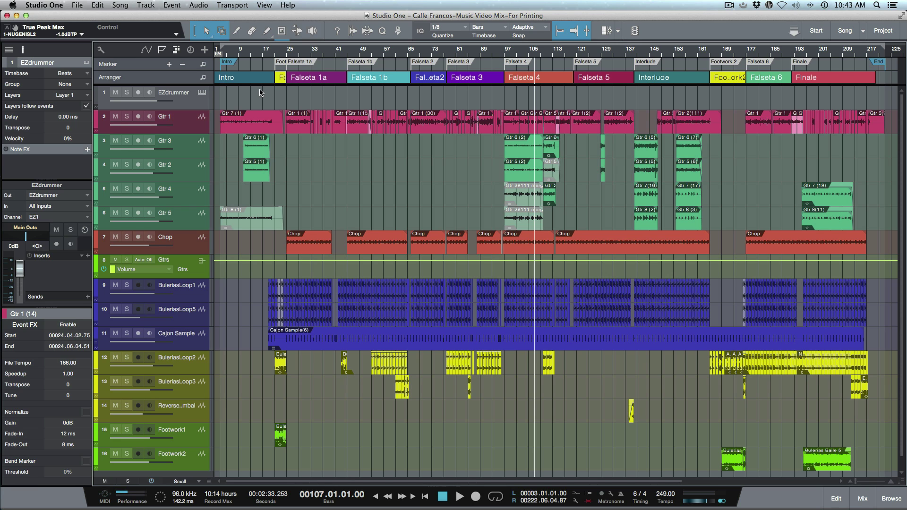
click(194, 108)
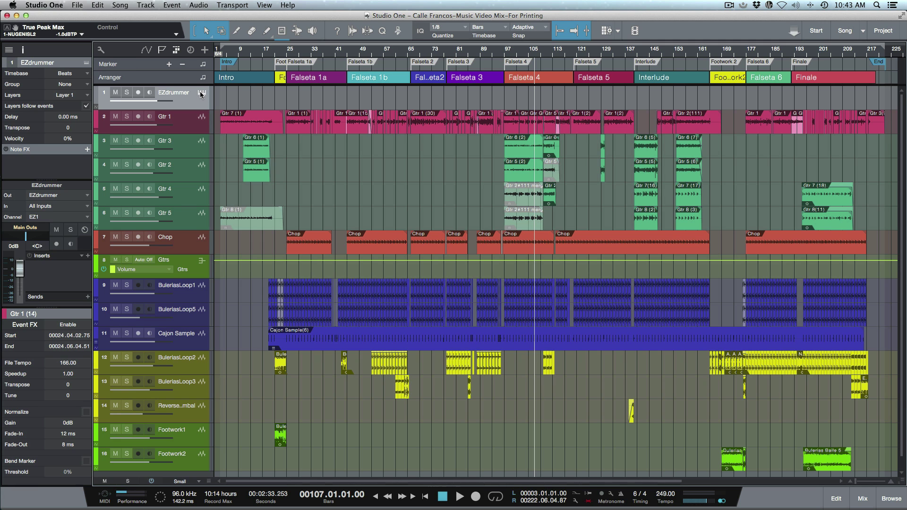
click(201, 94)
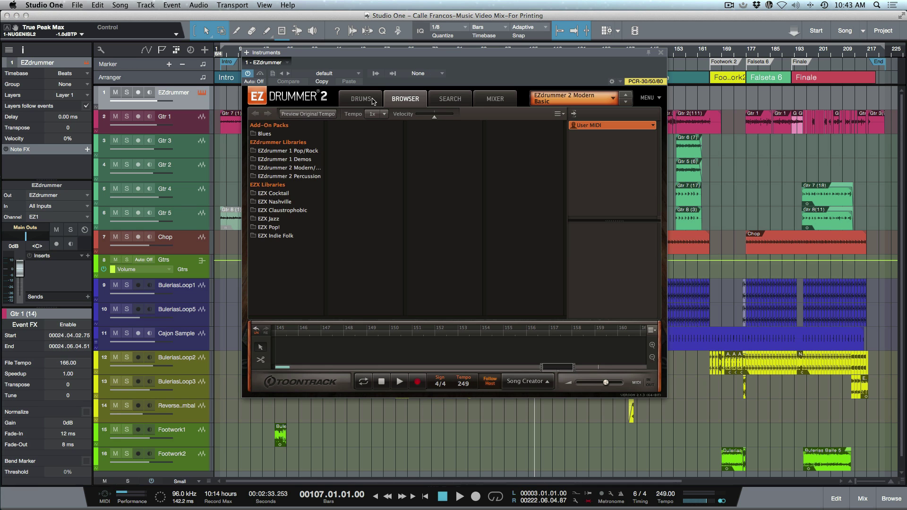
click(460, 101)
Drag the Verse groove onto the EZdrummer track at bar 3.
scroll(443, 361, left, 5)
scroll(425, 359, left, 15)
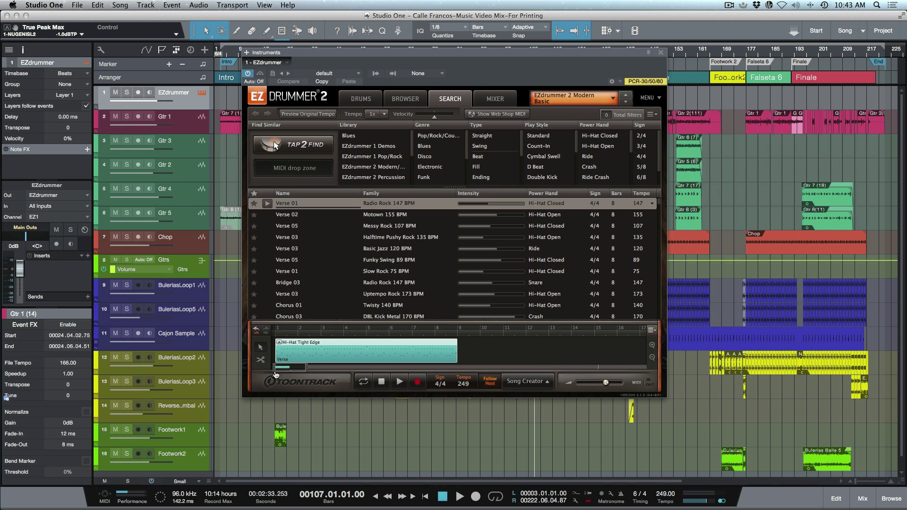
drag(355, 53, 404, 169)
drag(426, 461, 238, 97)
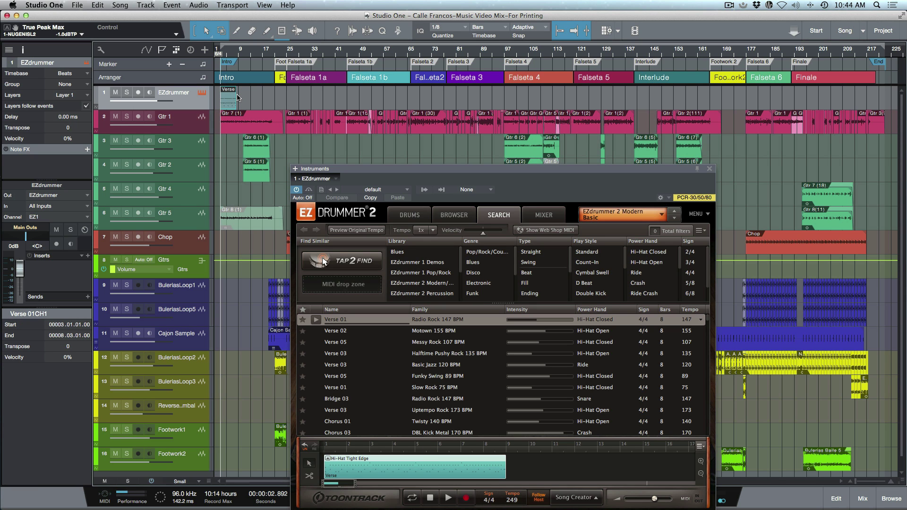
Close EZdrummer and duplicate the Verse clip with D past the song end.
click(710, 169)
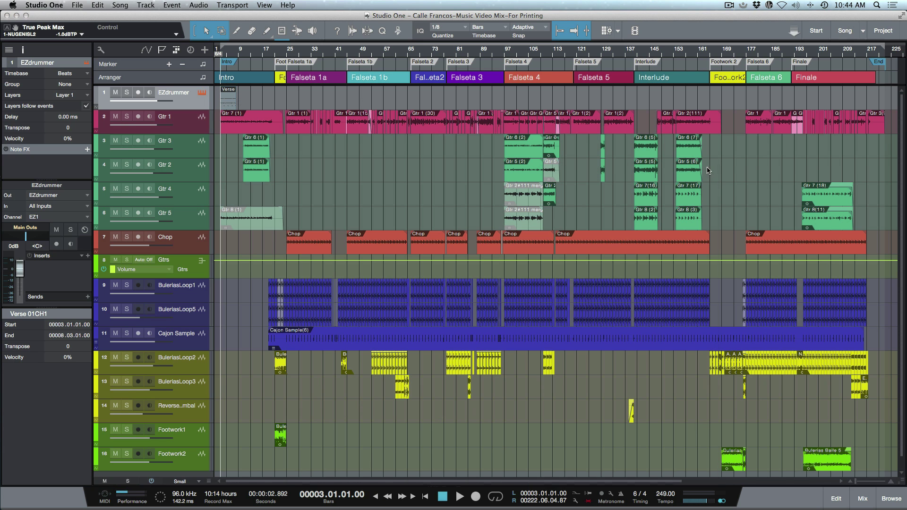
key(d)
key(d)
key(d)
key(d)
key(d)
key(d)
key(d)
key(d)
key(d)
key(d)
key(d)
key(d)
key(d)
key(d)
key(d)
key(d)
key(d)
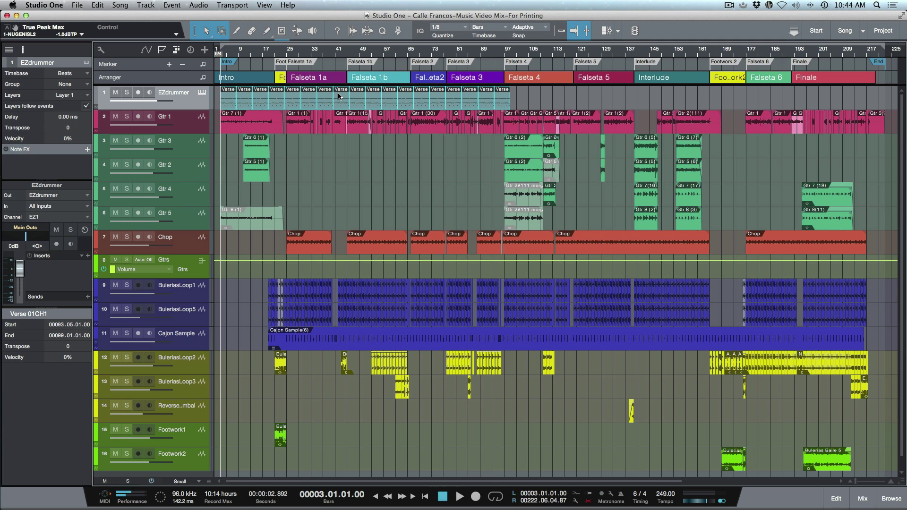
key(d)
key(d)
key(d)
key(d)
key(d)
key(d)
key(d)
key(d)
key(d)
key(d)
key(d)
key(d)
key(d)
key(d)
key(d)
key(d)
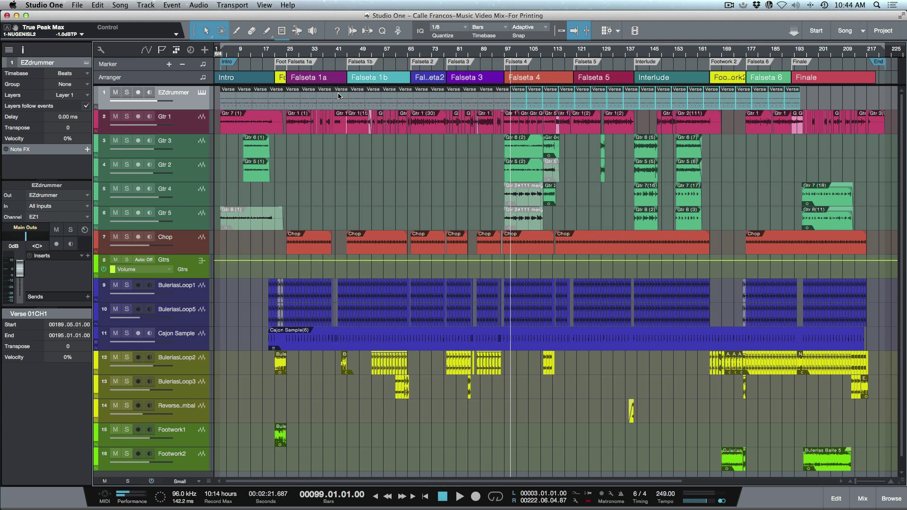
click(815, 103)
click(795, 106)
key(l)
key(d)
key(d)
key(d)
key(d)
key(d)
key(d)
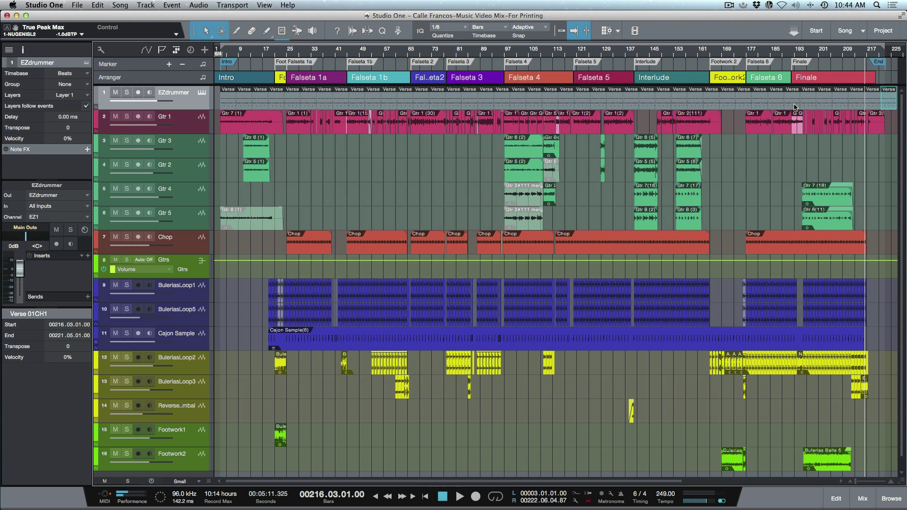
Trim the last Verse clip at the song End marker.
scroll(794, 107, right, 5)
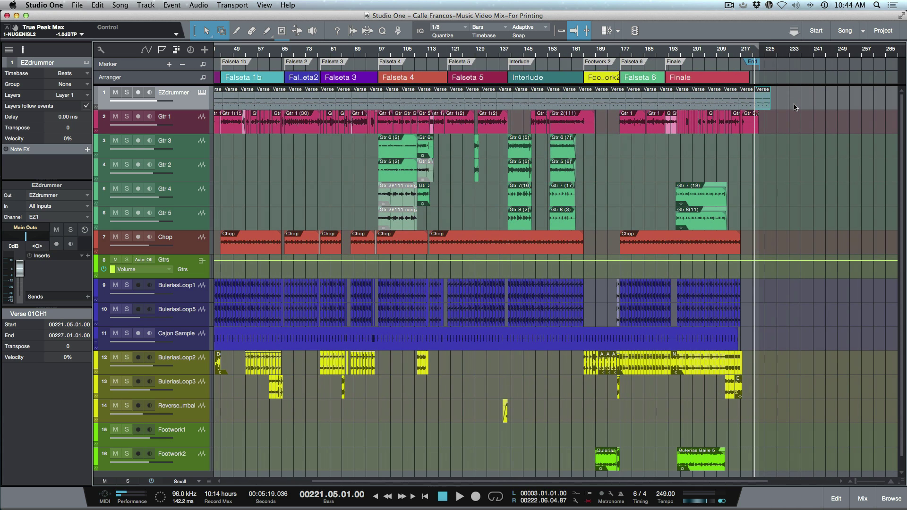
key(End)
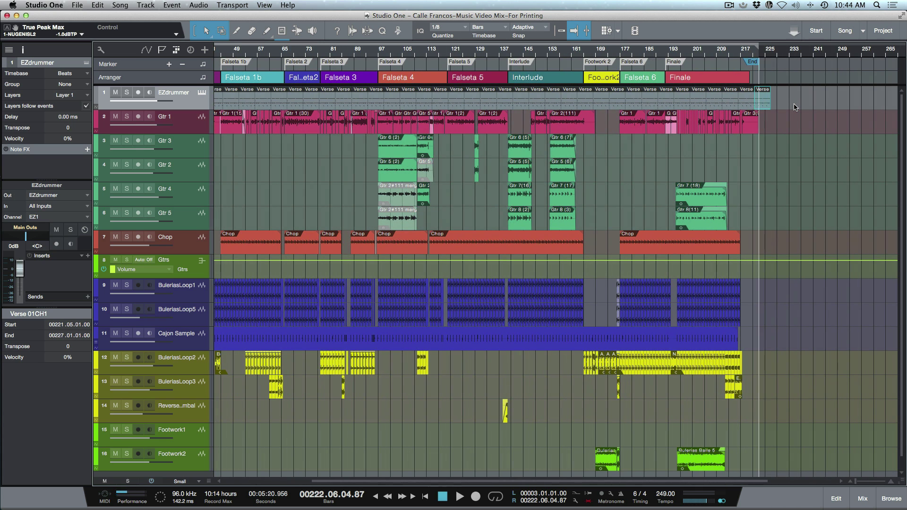
key(bracketright)
key(l)
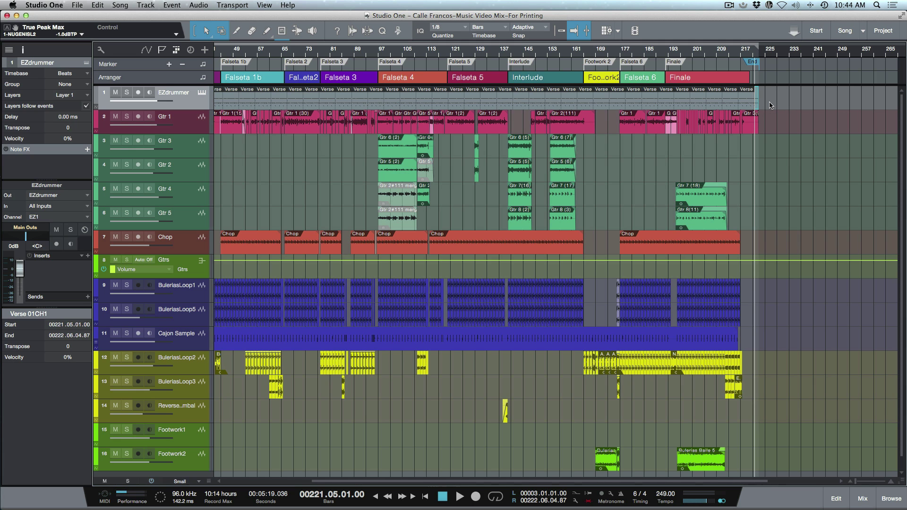
Select all Verse events and merge them into one event with G.
key(super+shift+a)
key(l)
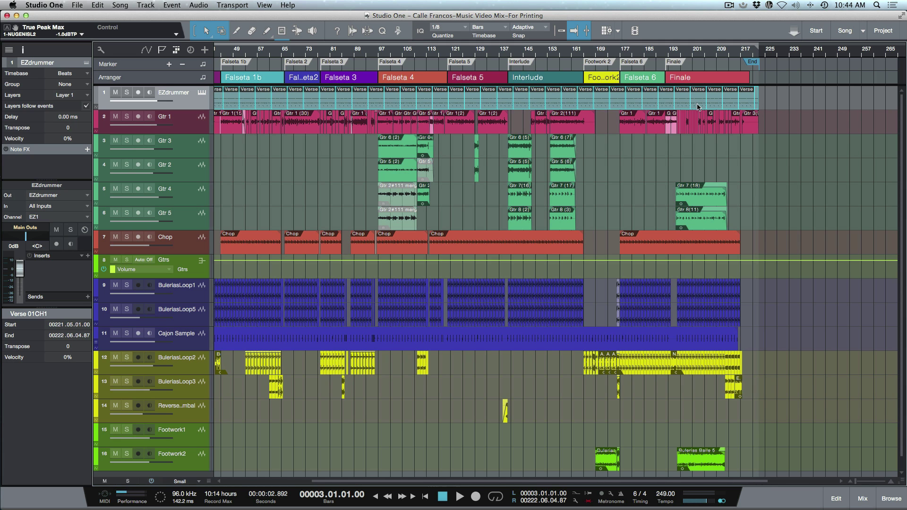
key(g)
key(shift+f)
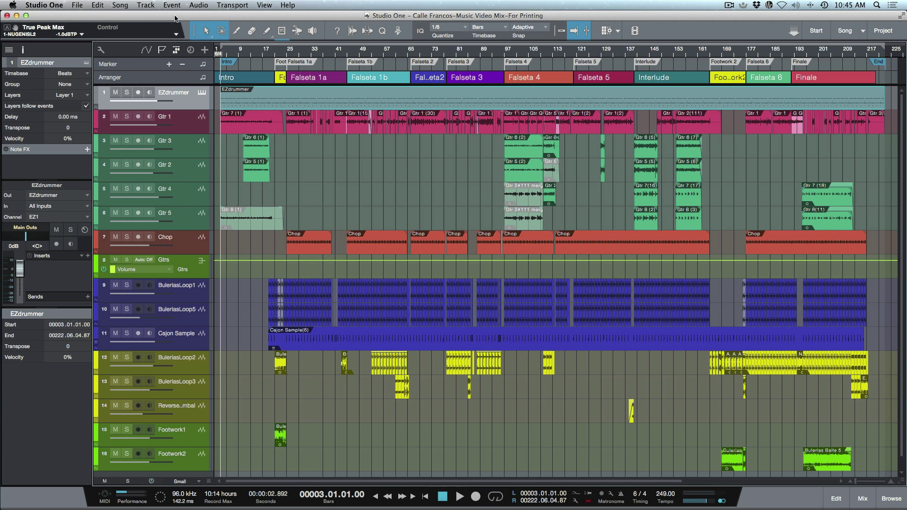
Save a copy of the song in MIDI File (.mid) format.
click(77, 5)
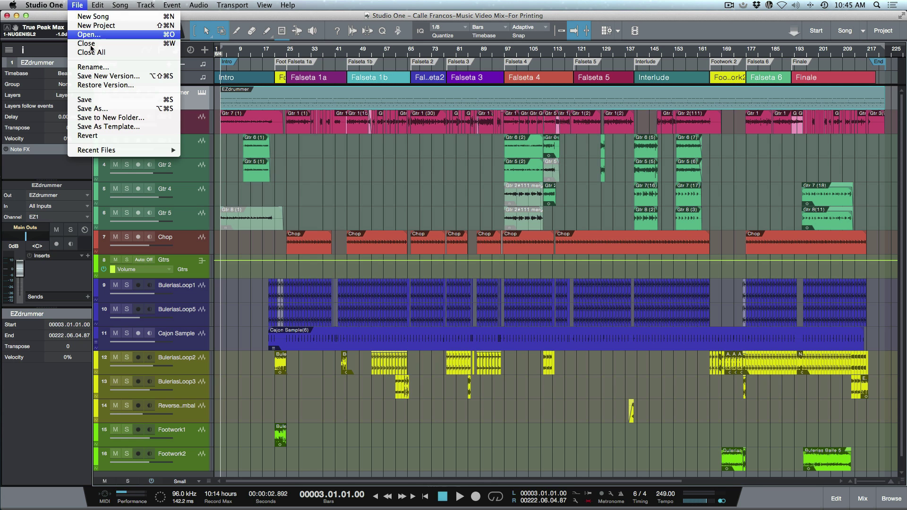
click(97, 108)
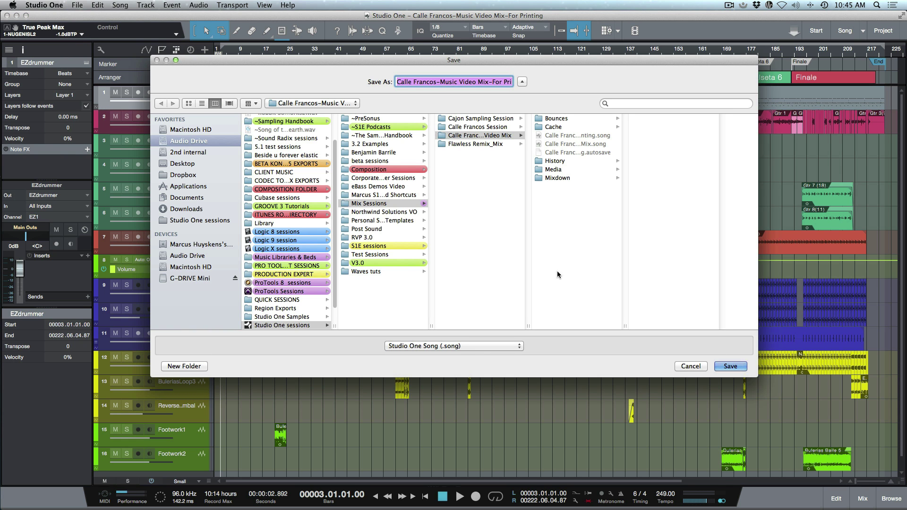
click(438, 351)
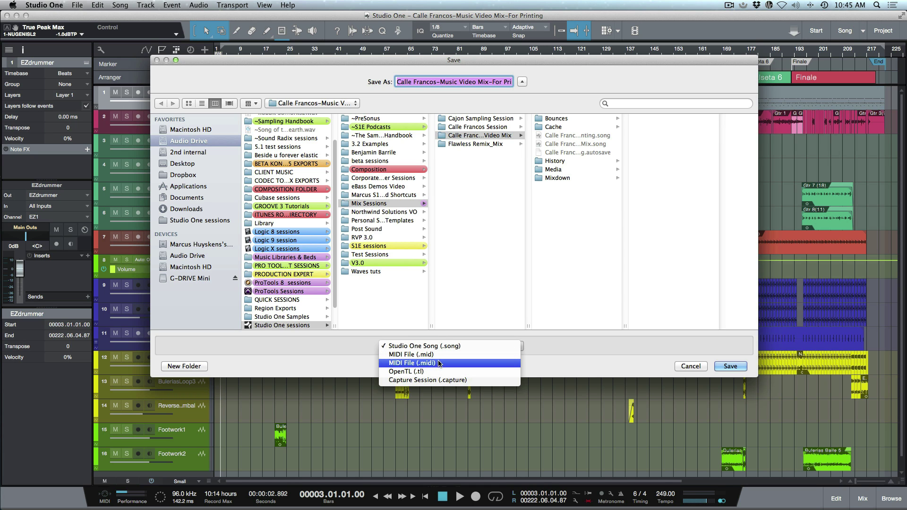
click(438, 355)
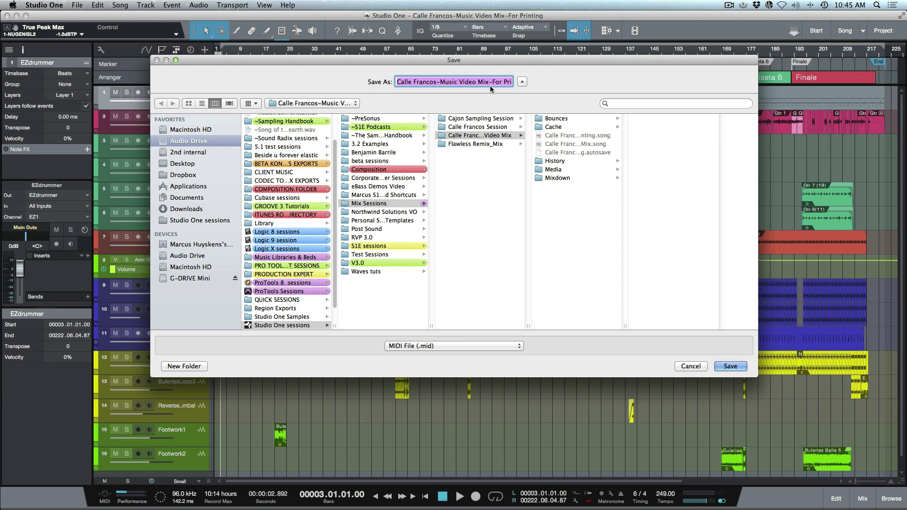
Name it 'Tempo Guide - Calle Francos' in the Mix Sessions folder and confirm the save.
text(Te)
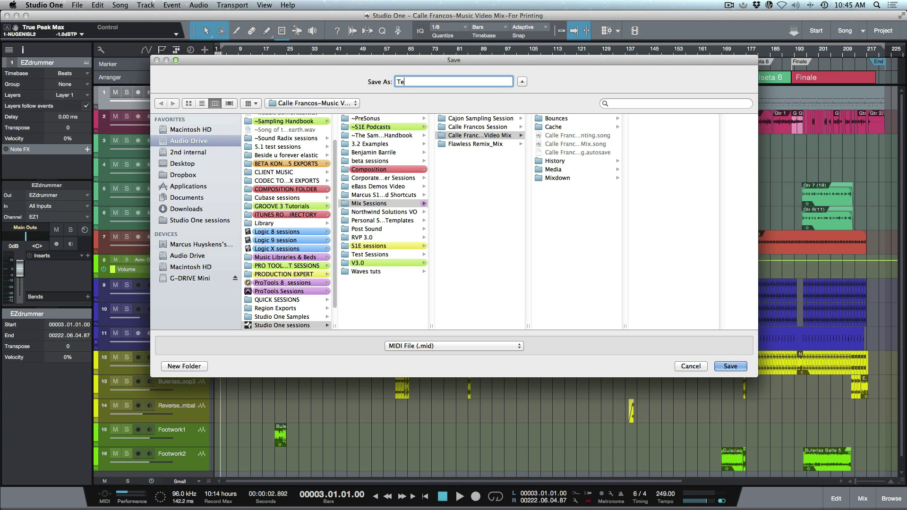
text(mpo Guide - Calle Francos)
click(387, 204)
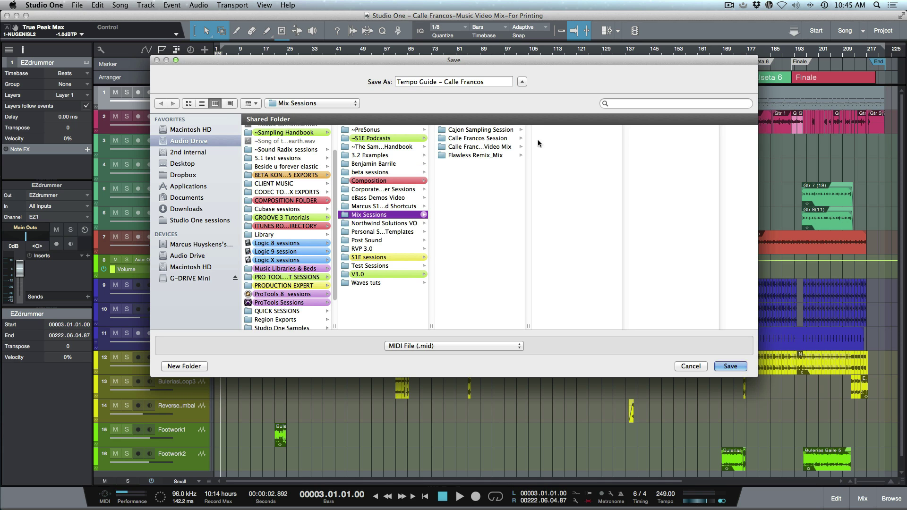
click(491, 138)
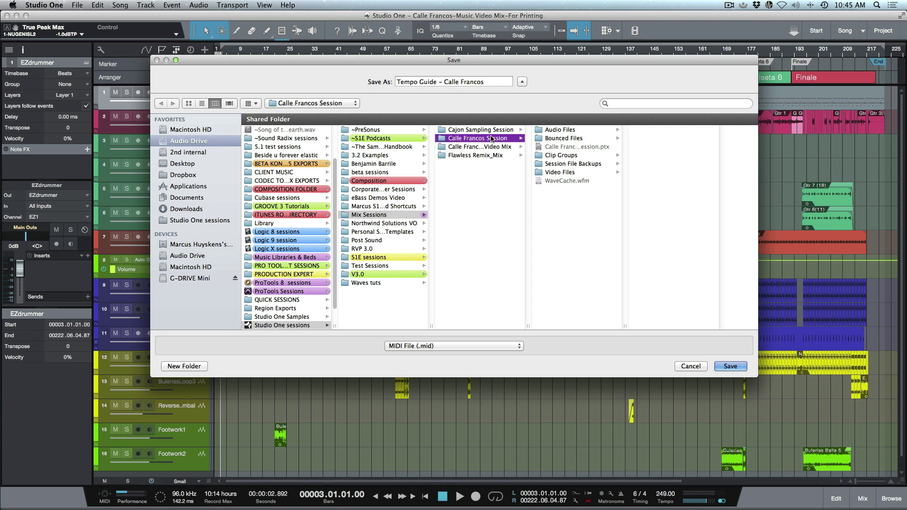
click(400, 215)
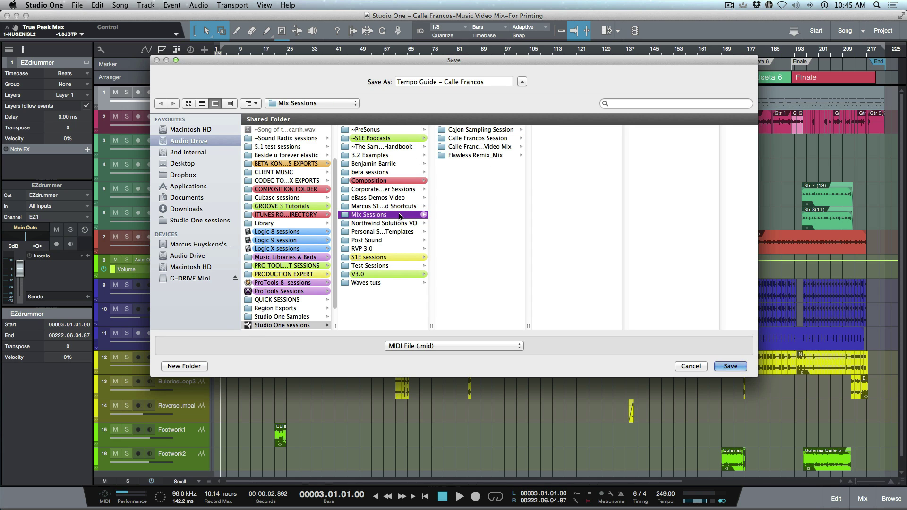
click(732, 367)
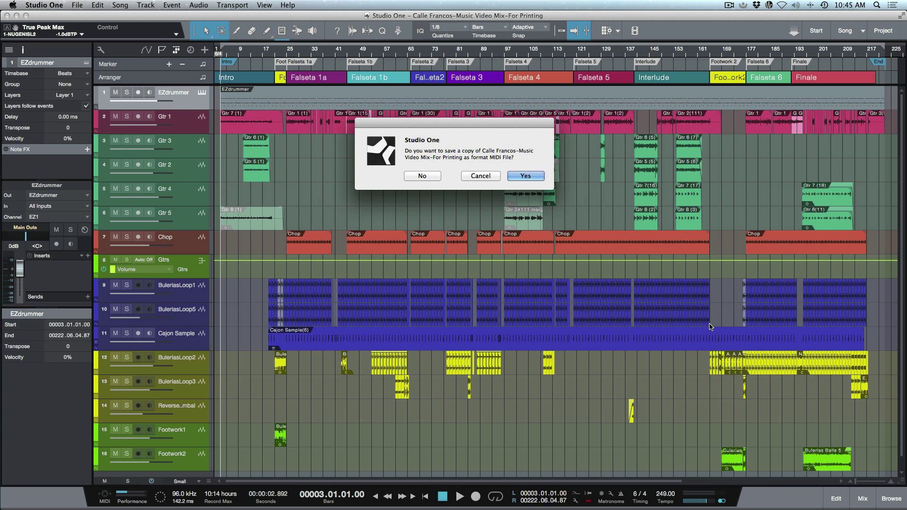
click(523, 173)
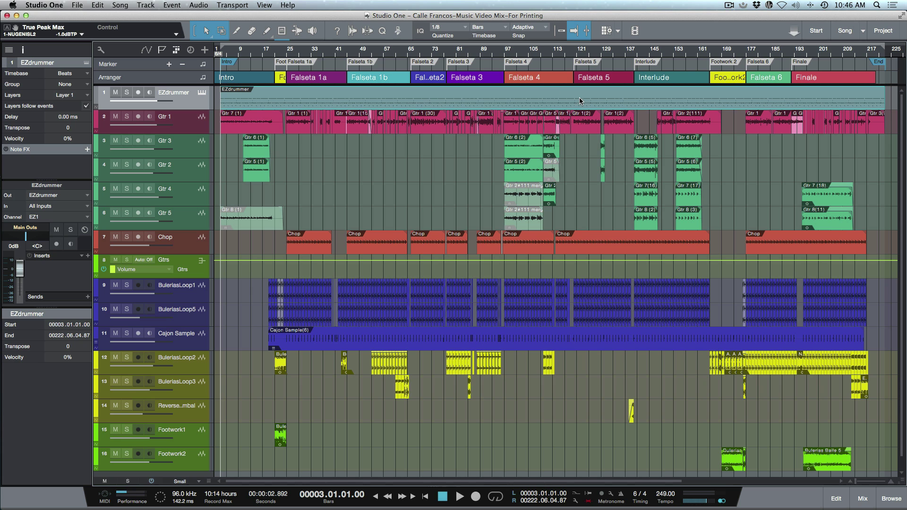
Switch to Pro Tools and choose File > Import > MIDI.
key(super+Tab)
key(super+Tab)
key(super+Tab)
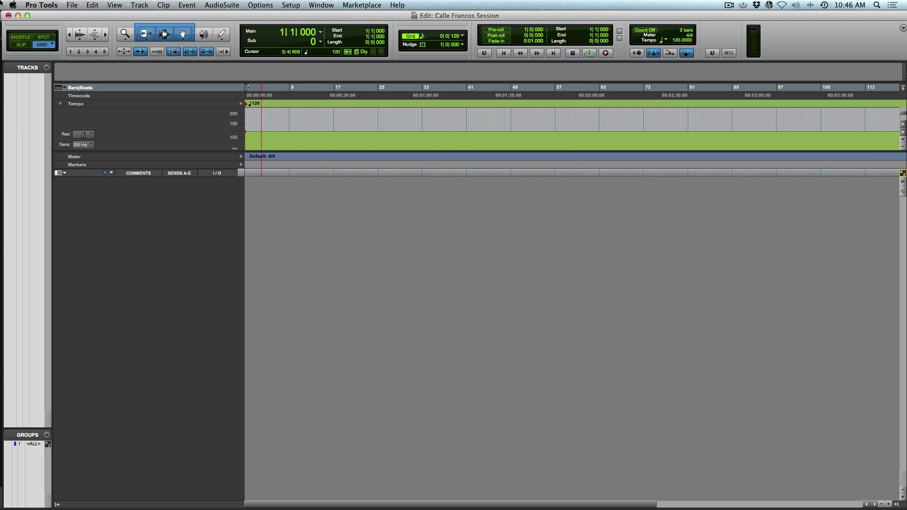
click(76, 6)
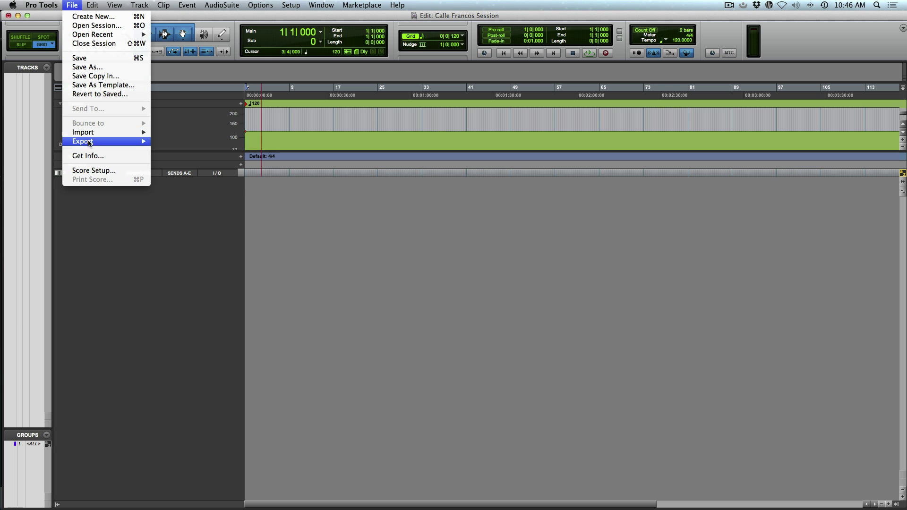
mouse_move(92, 135)
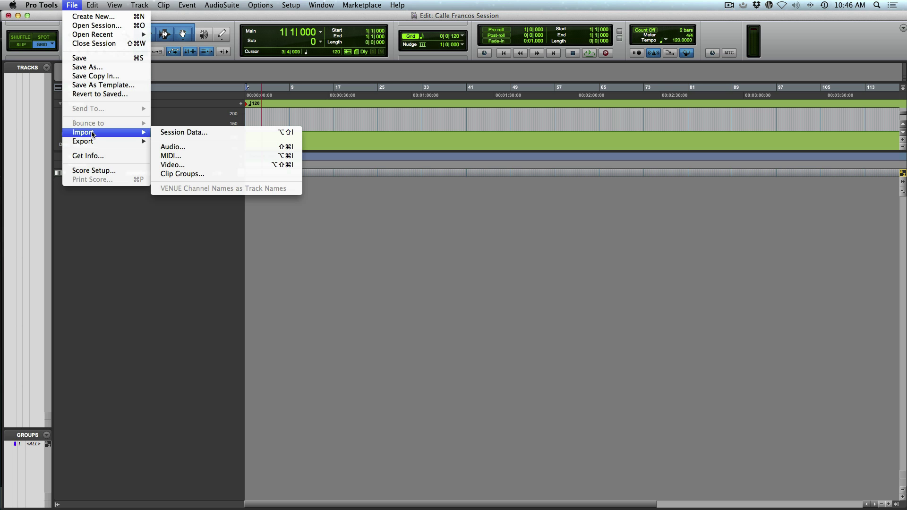
click(192, 158)
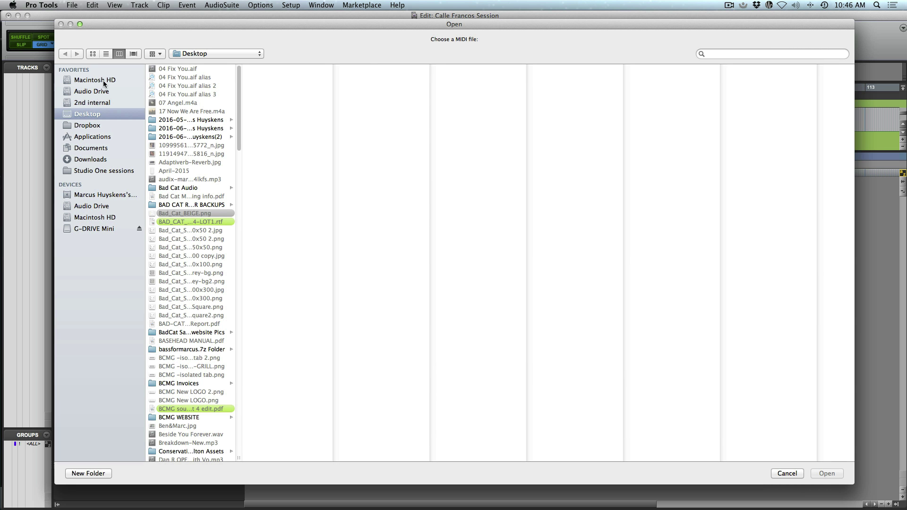
Open the tempo guide .mid from Audio Drive > Studio One sessions > Mix Sessions.
click(105, 92)
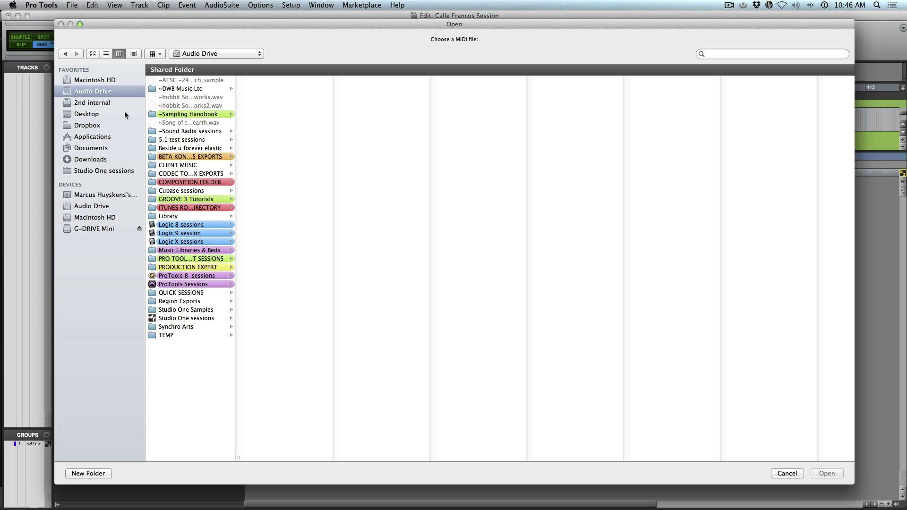
click(112, 173)
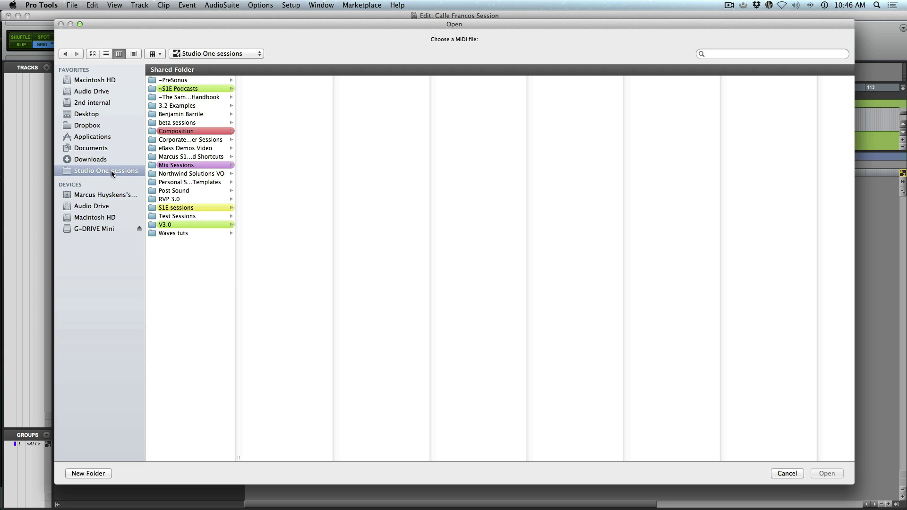
click(200, 167)
click(271, 114)
click(826, 473)
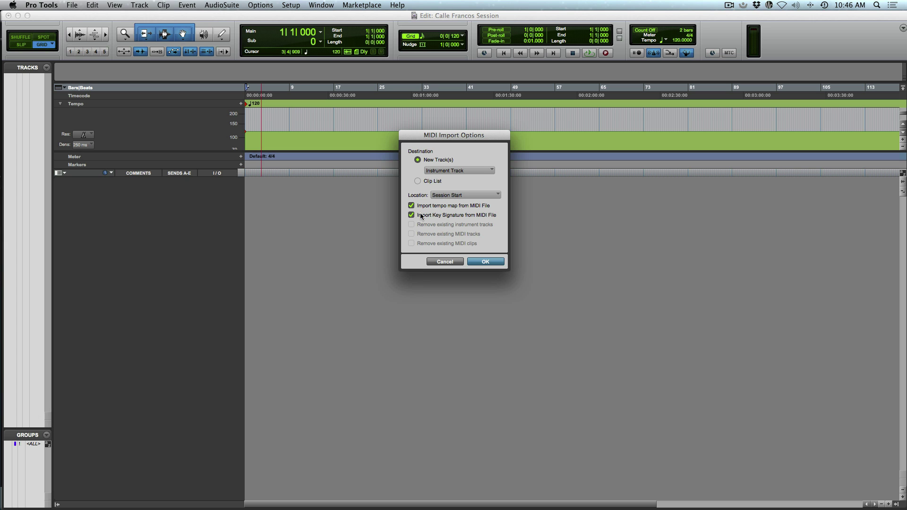
Import the tempo map and key signature, then scroll the session to check the markers.
click(484, 263)
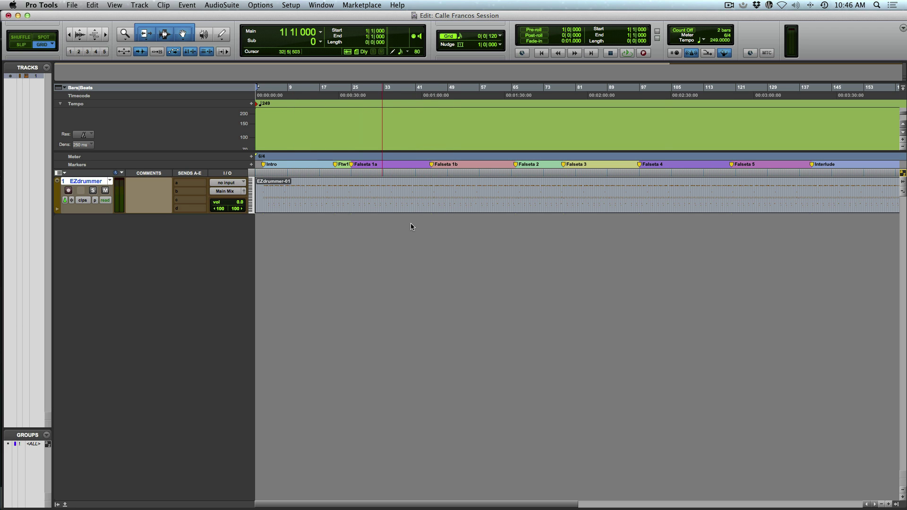
scroll(659, 217, right, 15)
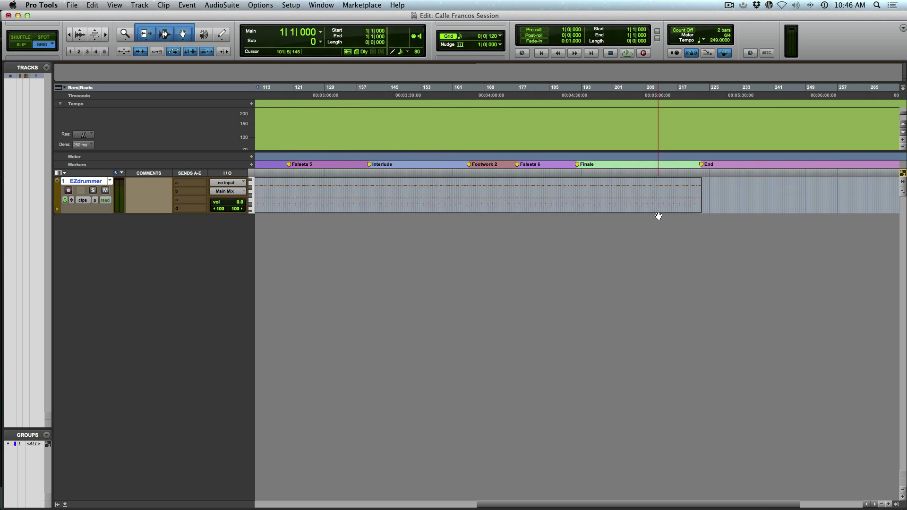
scroll(659, 217, left, 15)
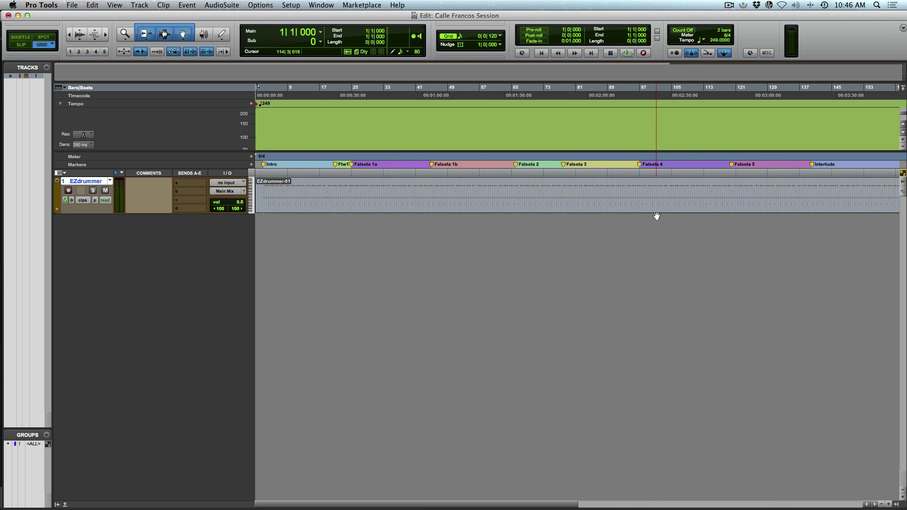
scroll(657, 216, down, 2)
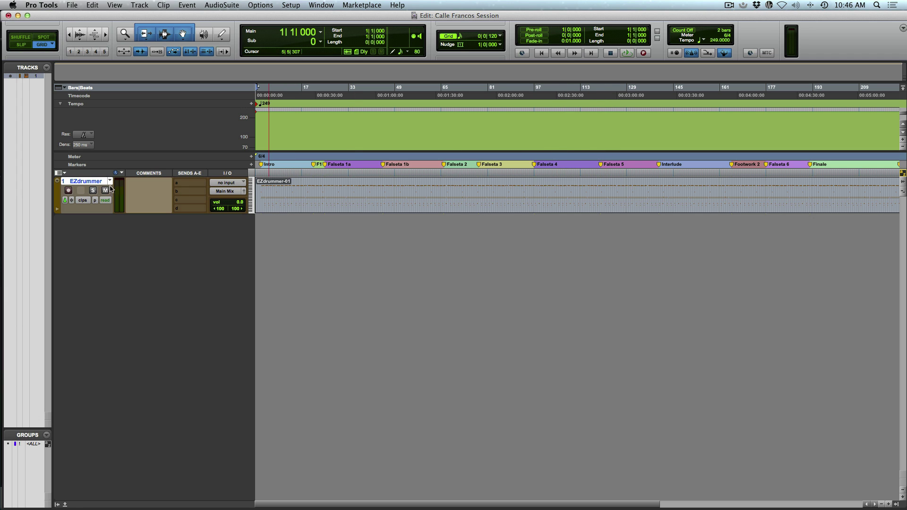
Hide and make inactive the EZdrummer track, then switch to Studio One.
right_click(82, 183)
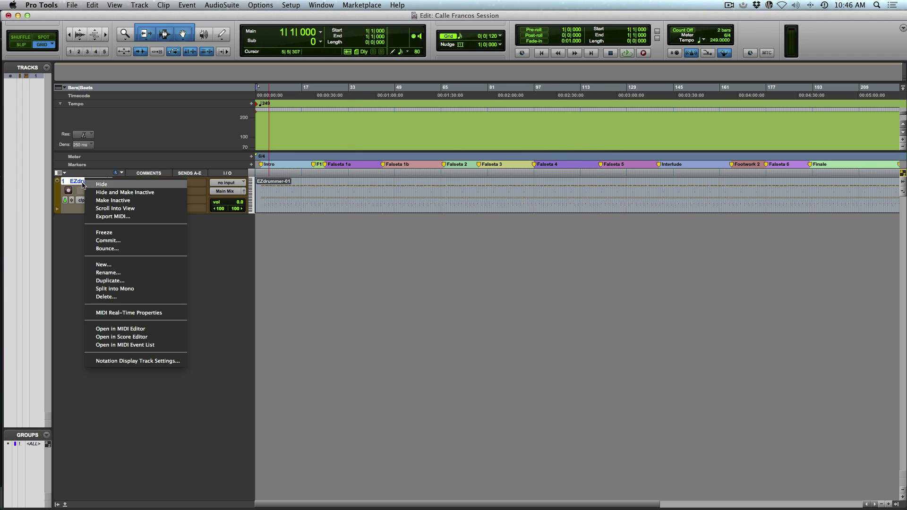
click(121, 193)
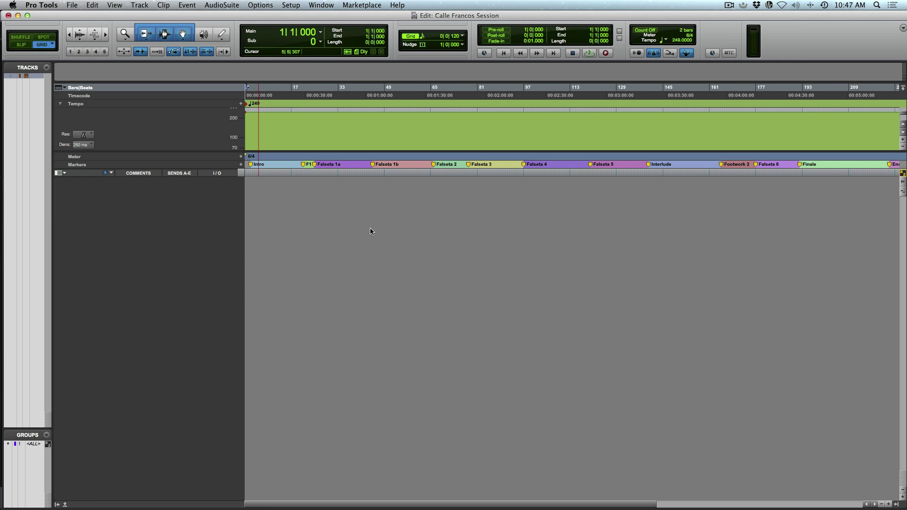
key(super+Tab)
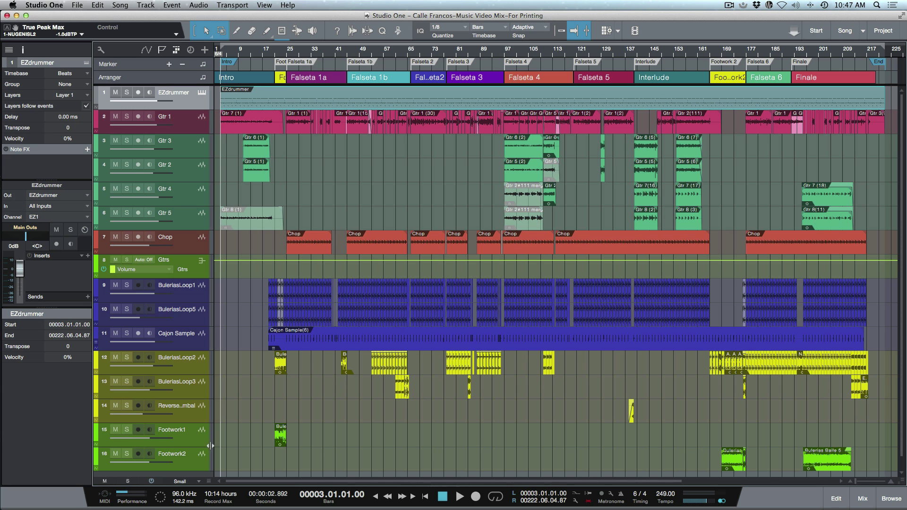
Mute Footwork1 and Footwork2, toggle NUGEN ISL2 in the Console, and add a Main Outs post plug-in.
click(115, 430)
click(115, 453)
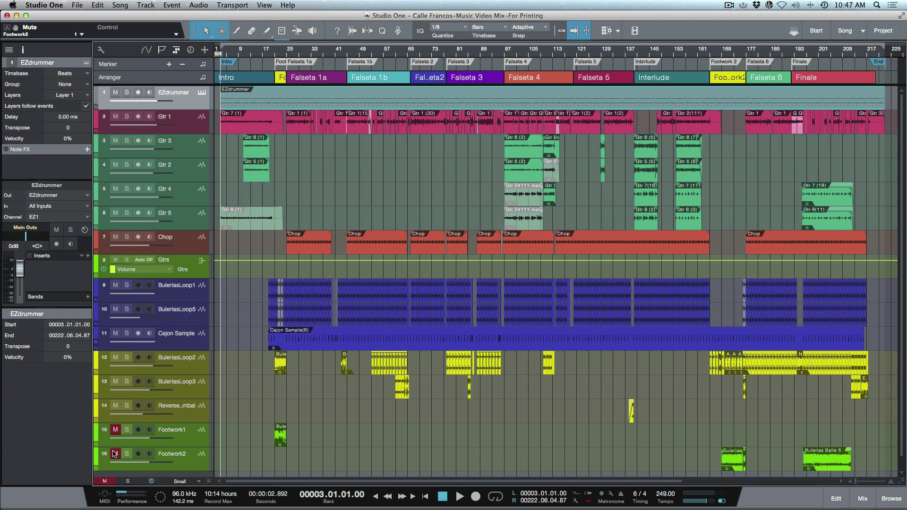
key(F3)
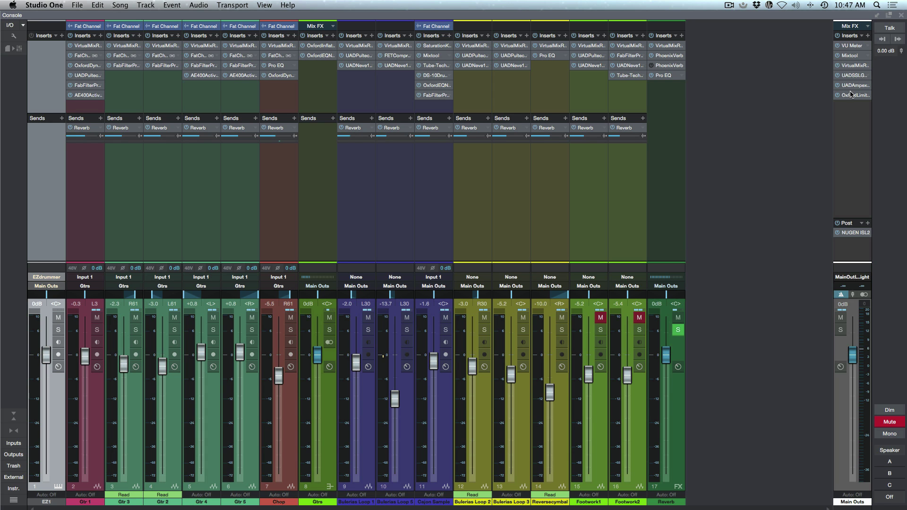
click(839, 233)
click(868, 224)
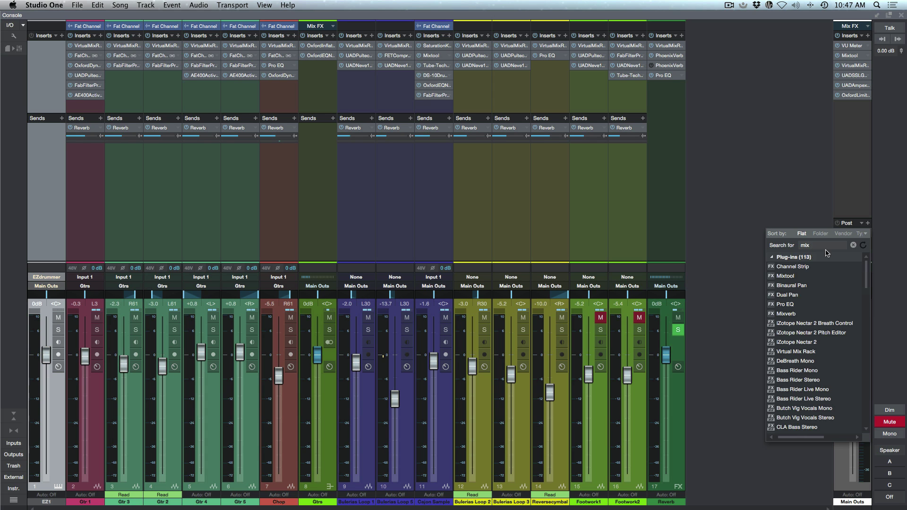
Add Mixtool with -5.4 gain after NUGEN ISL2, then play and mute channel EZ1.
click(787, 277)
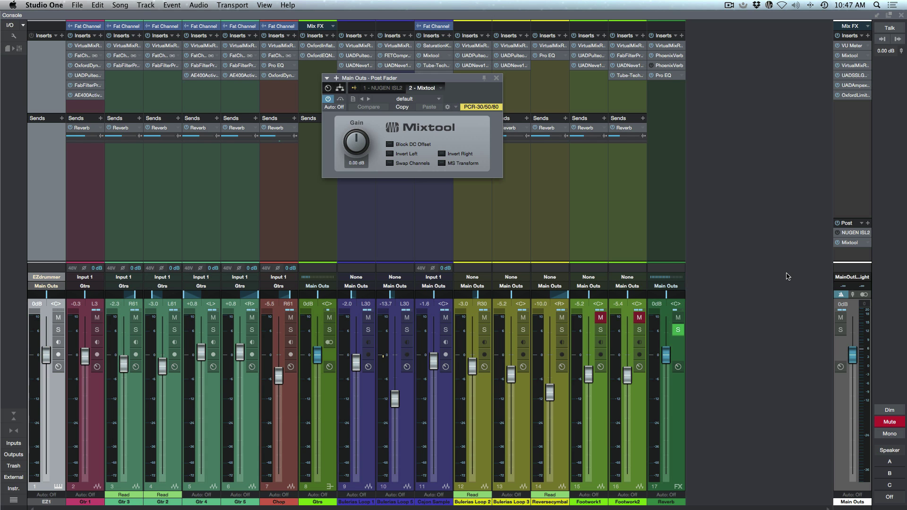
click(352, 164)
text(-5.)
text(4)
key(Return)
key(super+w)
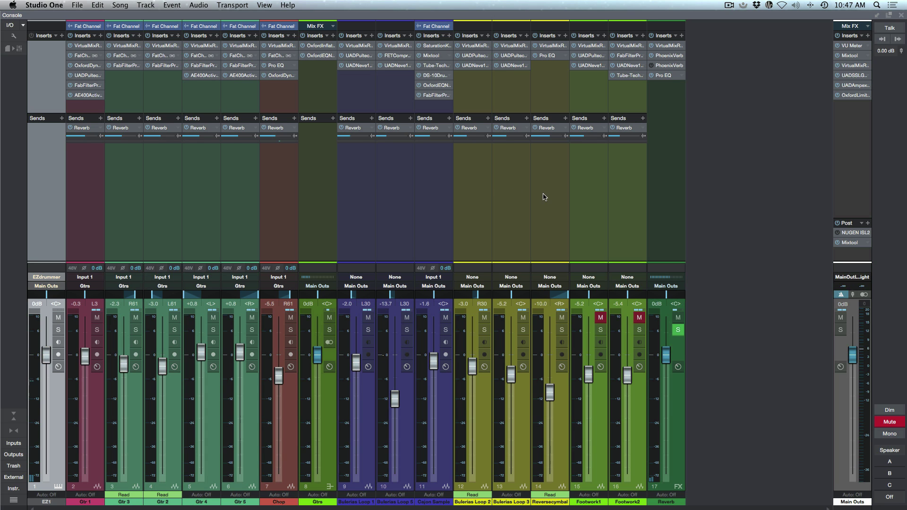
key(space)
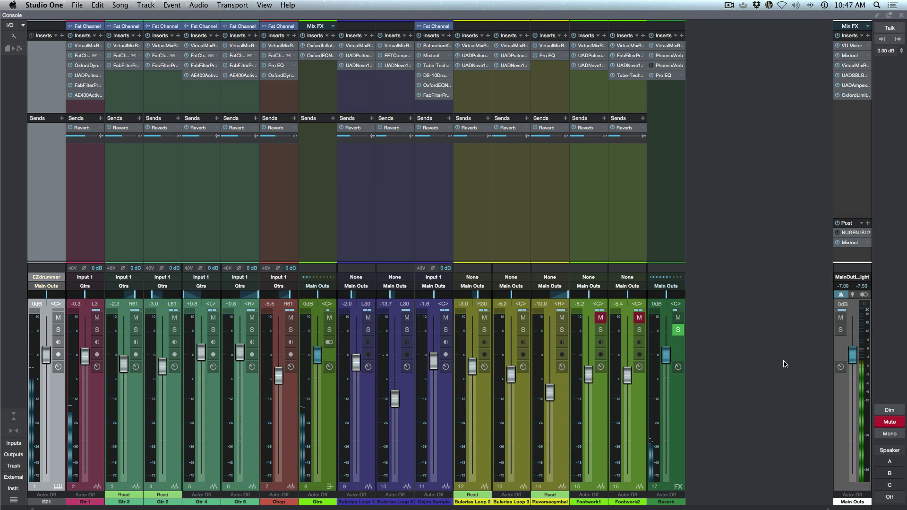
click(62, 319)
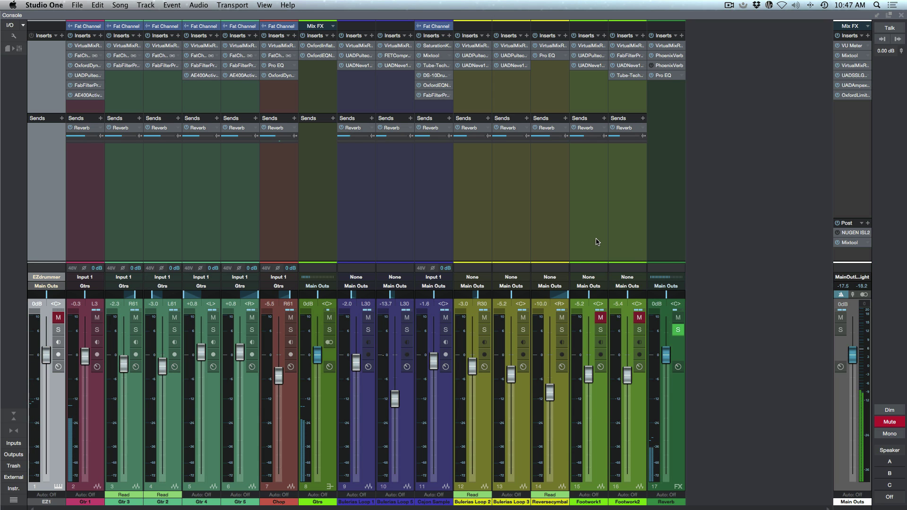
Play from bar 97 while checking the Console, then enable looping and bring up Export Mixdown.
key(F3)
key(space)
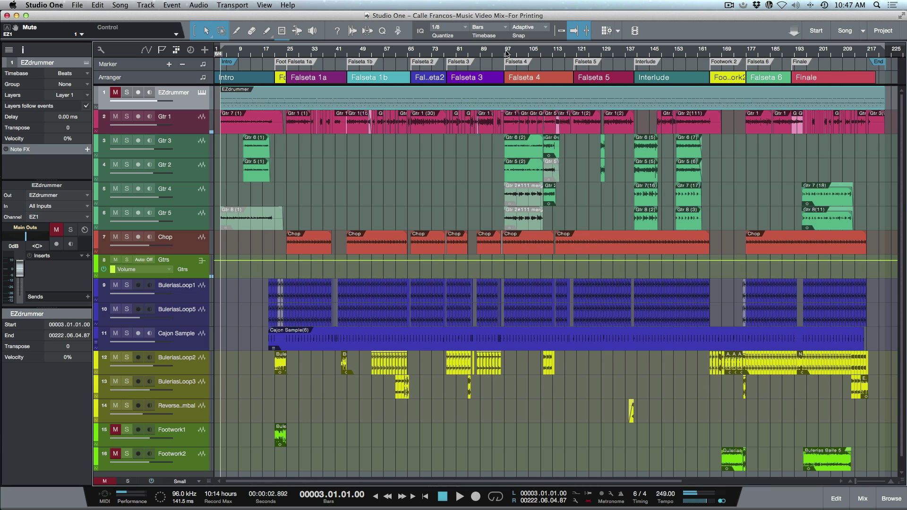
click(508, 54)
key(space)
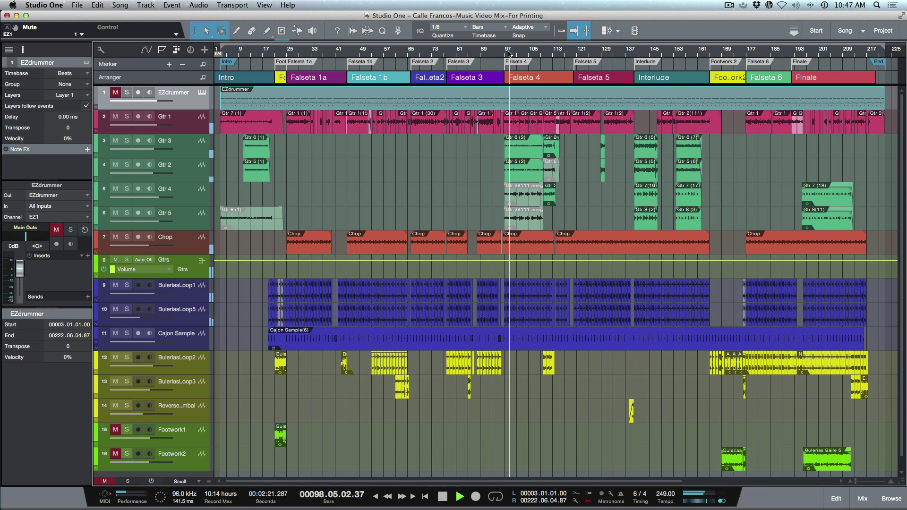
key(F3)
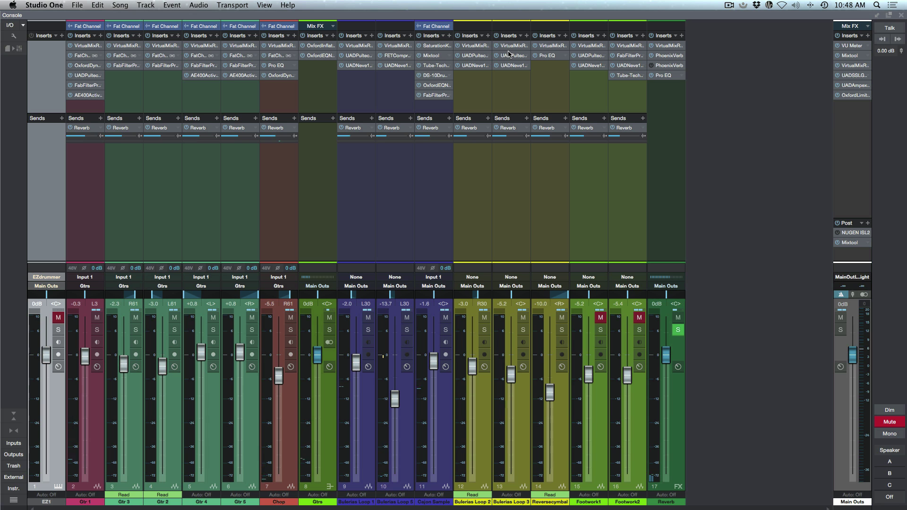
key(F3)
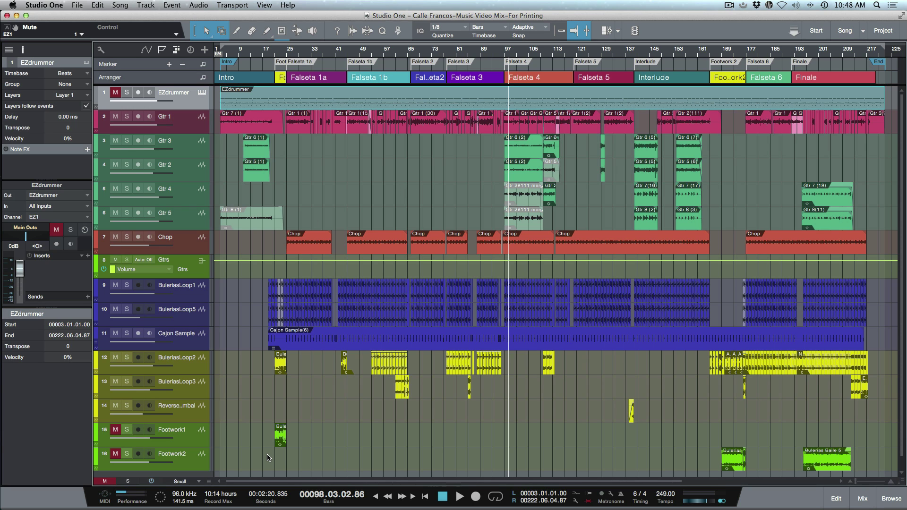
key(slash)
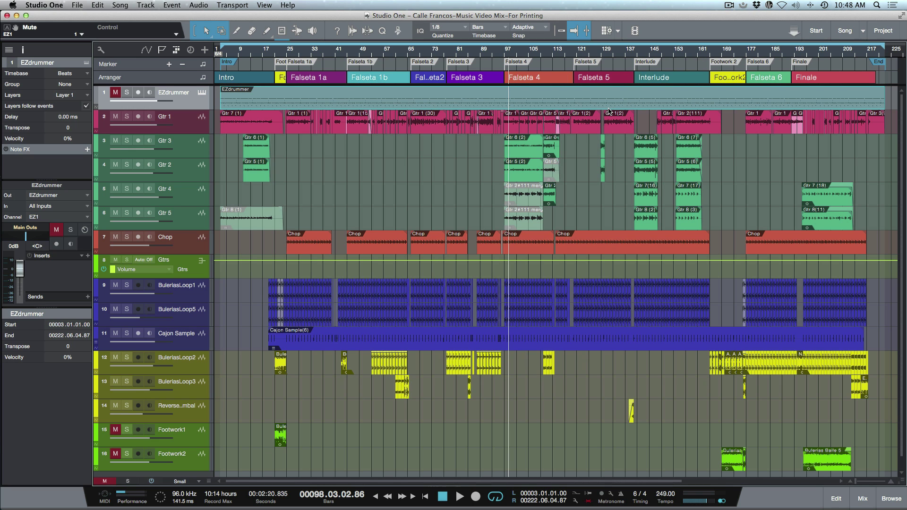
key(super+e)
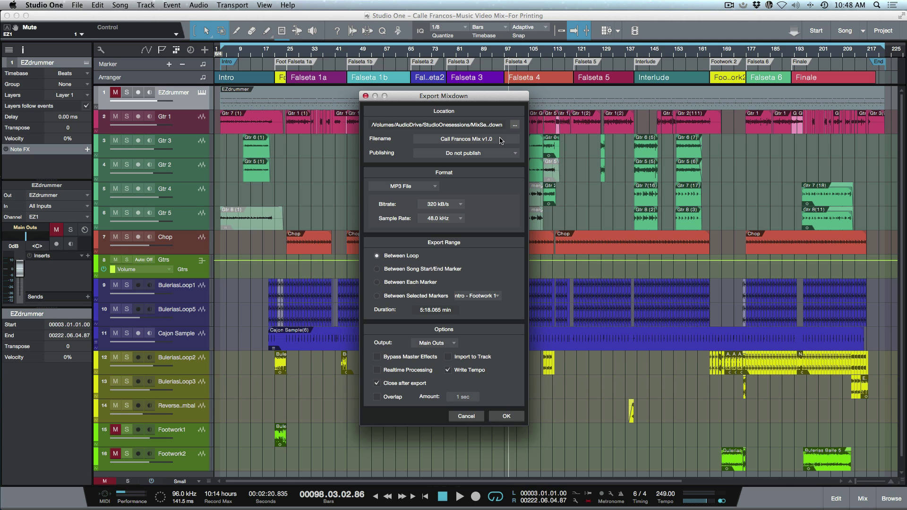
Export the mixdown as a Wave File at 24 Bit and 96.0 kHz.
click(420, 189)
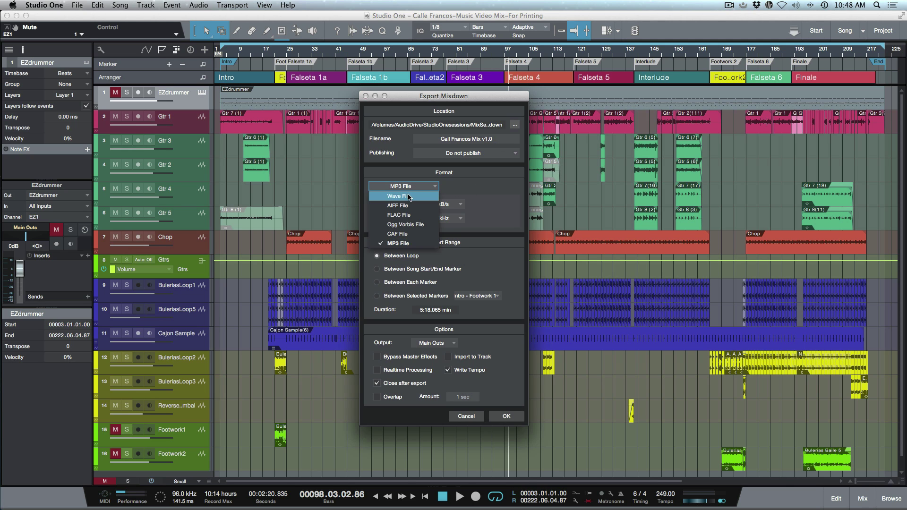
click(412, 195)
click(456, 203)
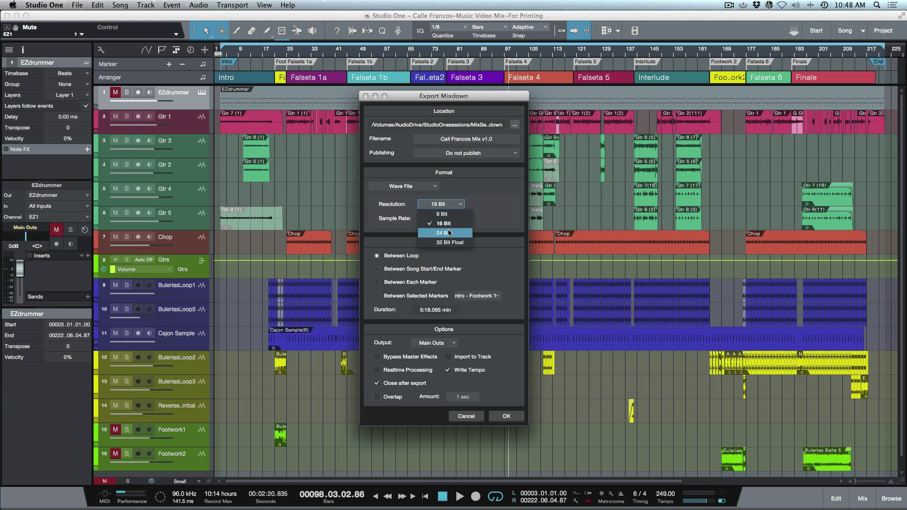
click(449, 218)
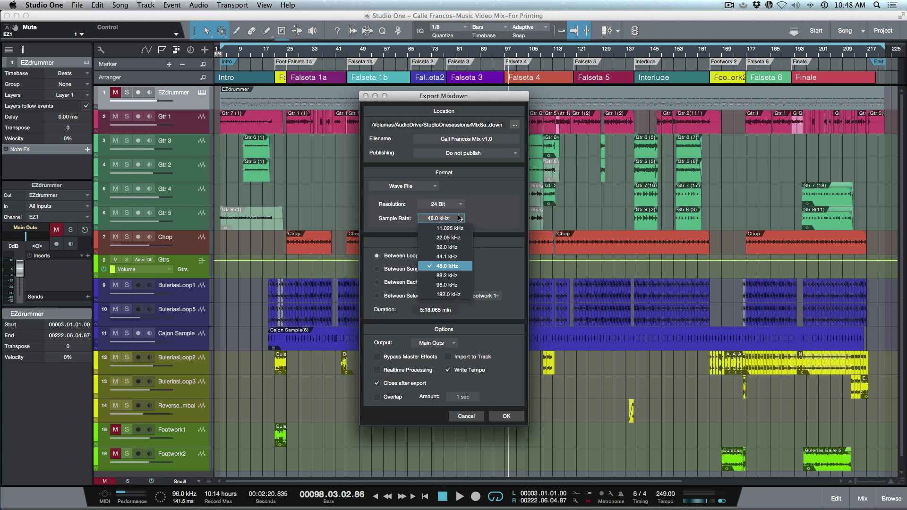
click(453, 285)
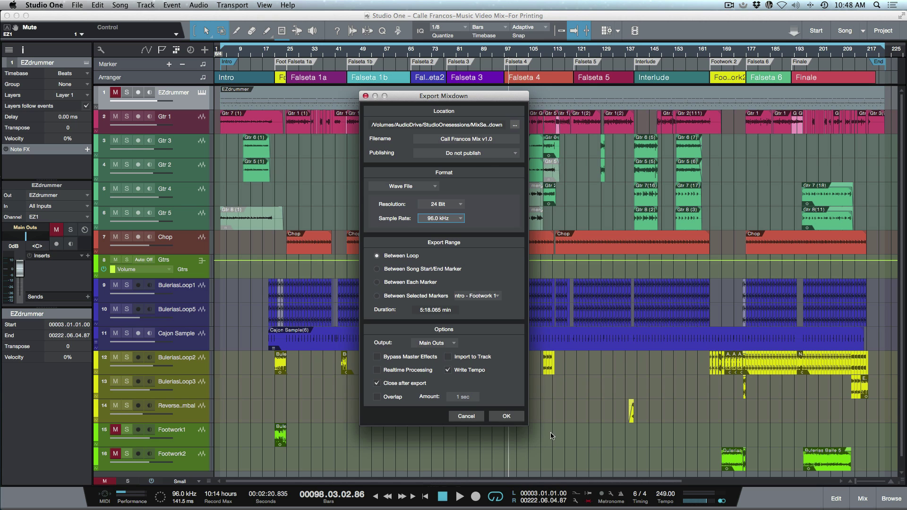
click(507, 417)
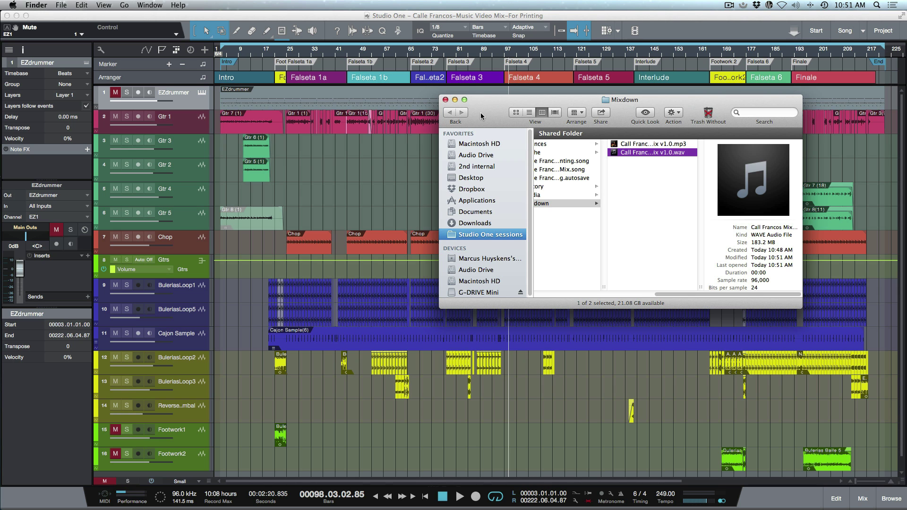
Move the Finder Mixdown window aside and switch to the Pro Tools session.
drag(481, 116, 906, 116)
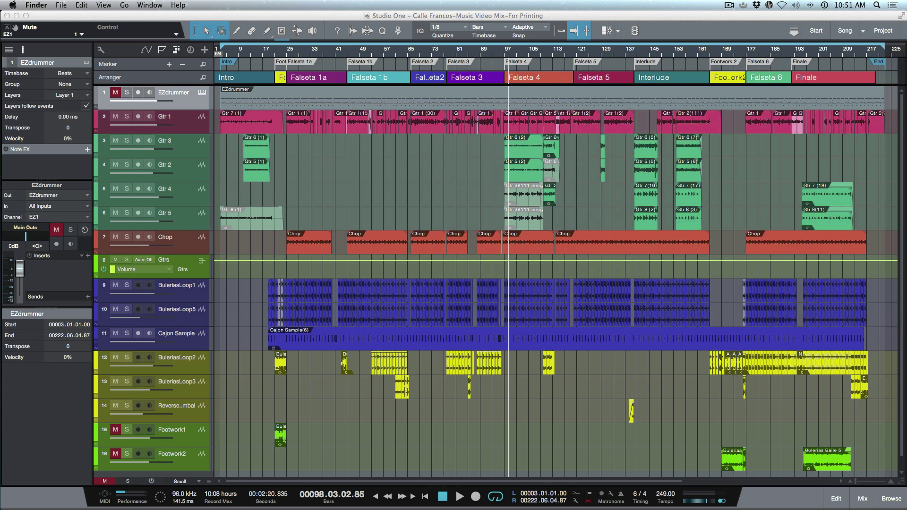
key(super+Tab)
key(super+Tab)
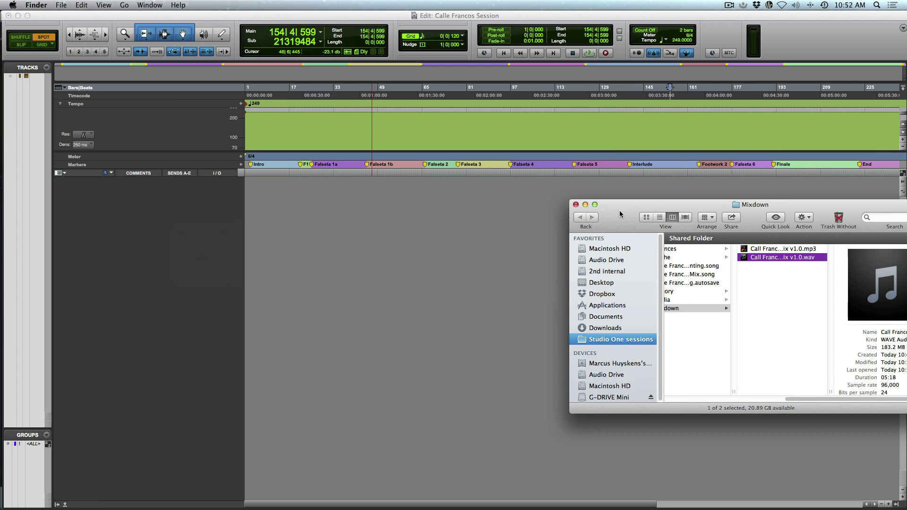
Import the Call Francos Mix v1.0 WAV, copying it into the session's Audio Files folder.
key(super+Tab)
key(super+shift+i)
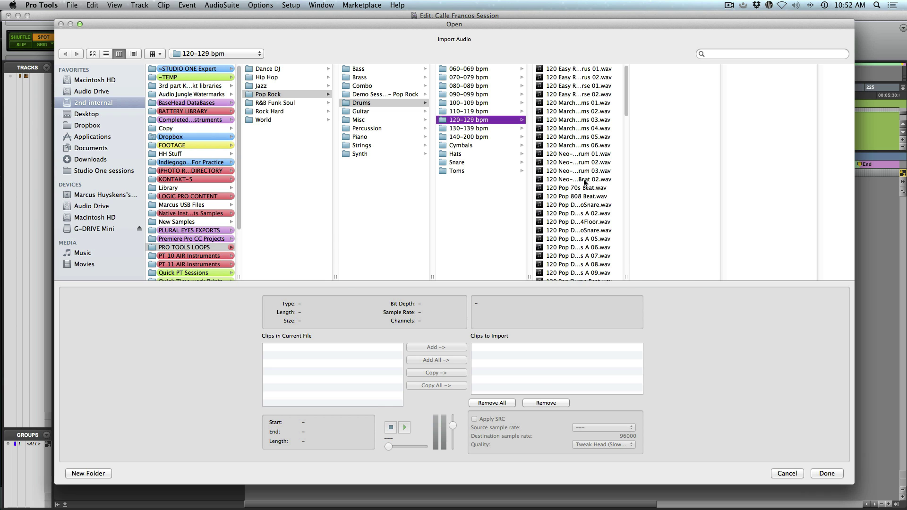
key(super+Tab)
drag(769, 258, 602, 155)
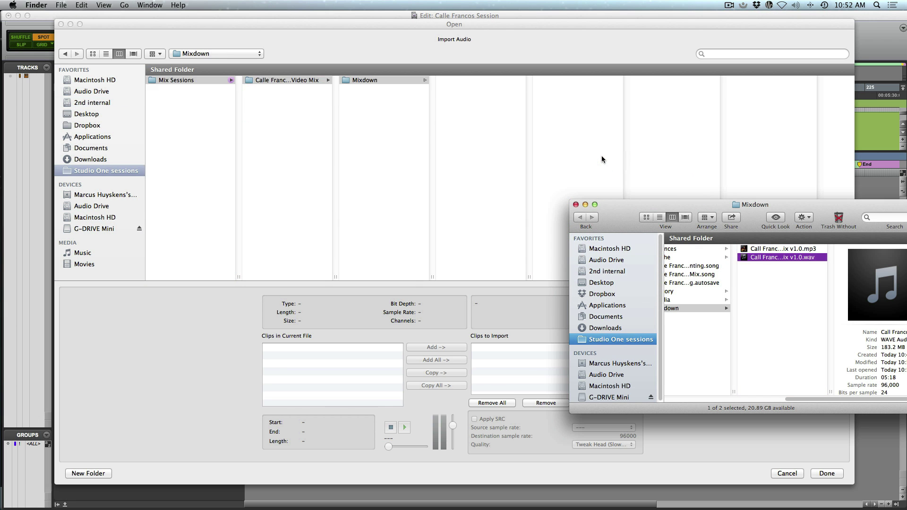
click(560, 22)
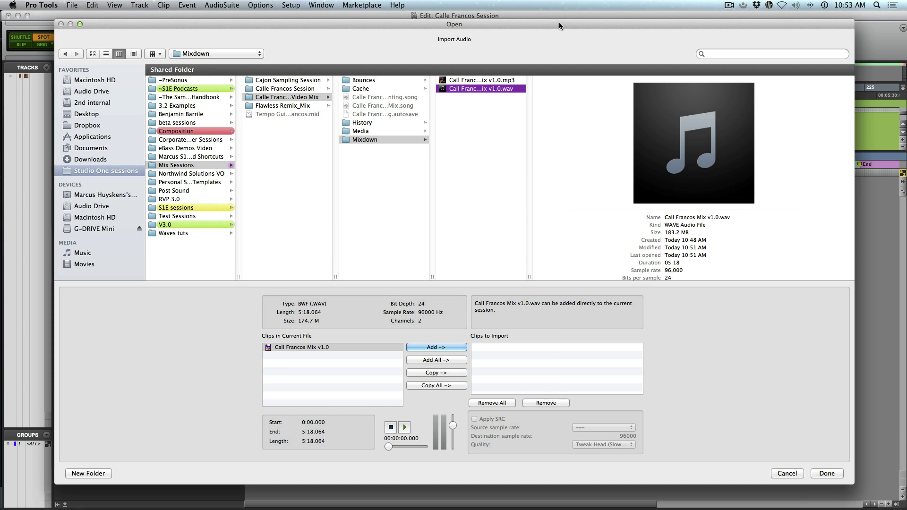
click(443, 373)
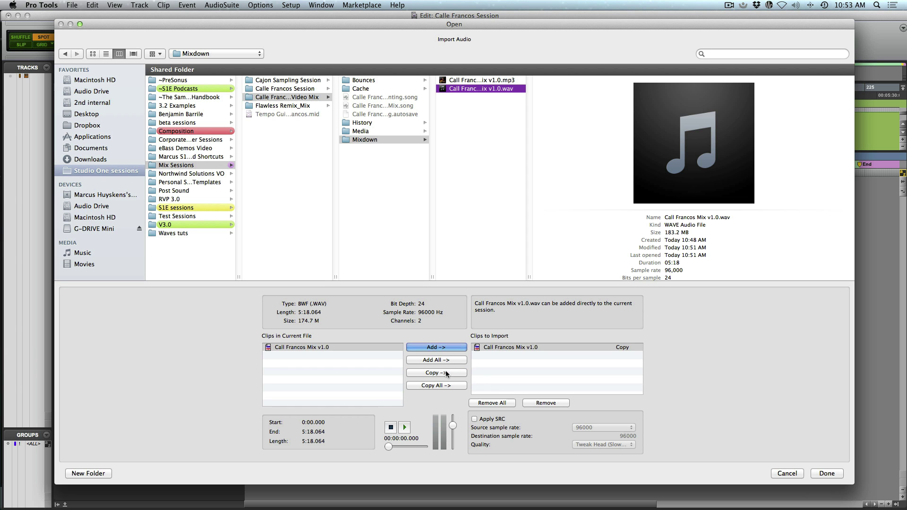
click(826, 474)
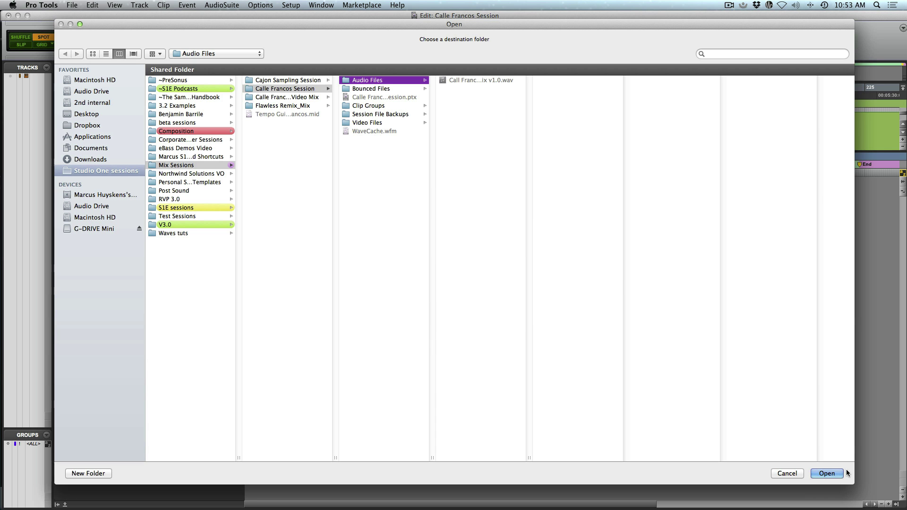
click(826, 473)
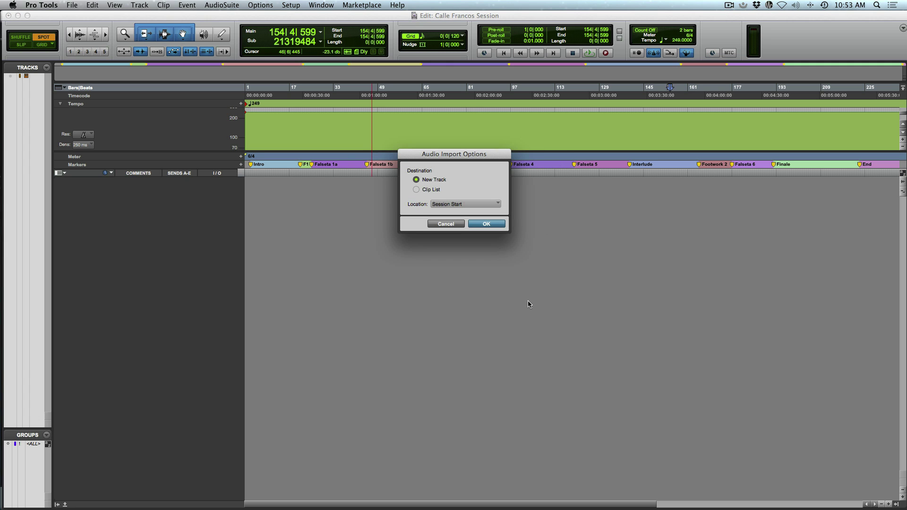
Put the mix on a new track, snap its clip to start at bar 3, and collapse the tempo ruler.
click(486, 223)
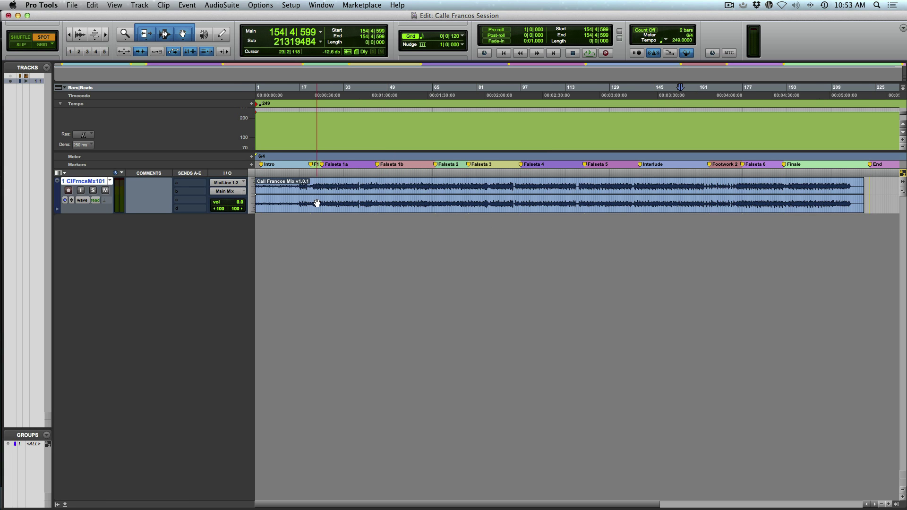
key(F4)
click(318, 203)
click(443, 206)
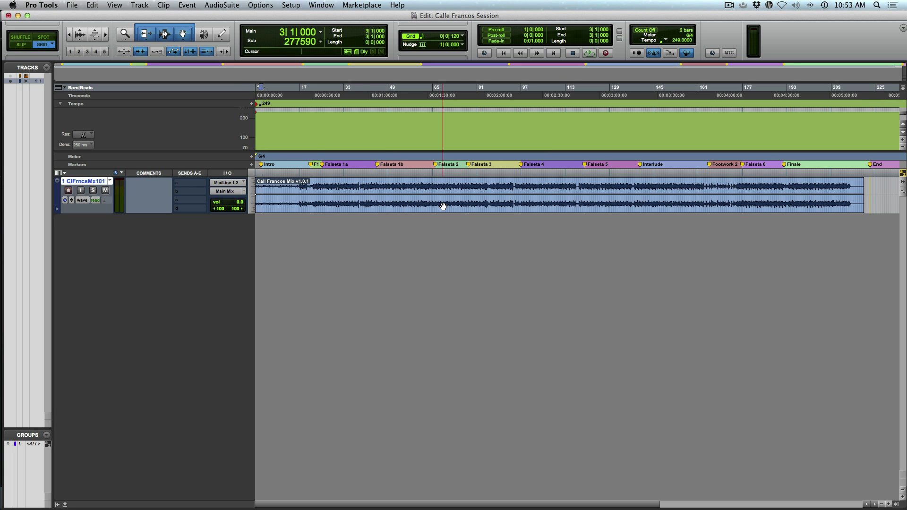
ctrl+click(443, 206)
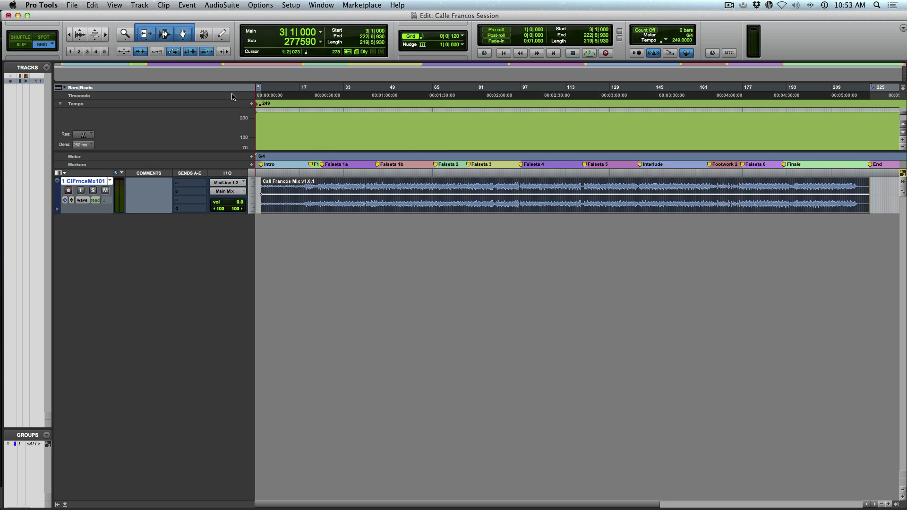
click(60, 103)
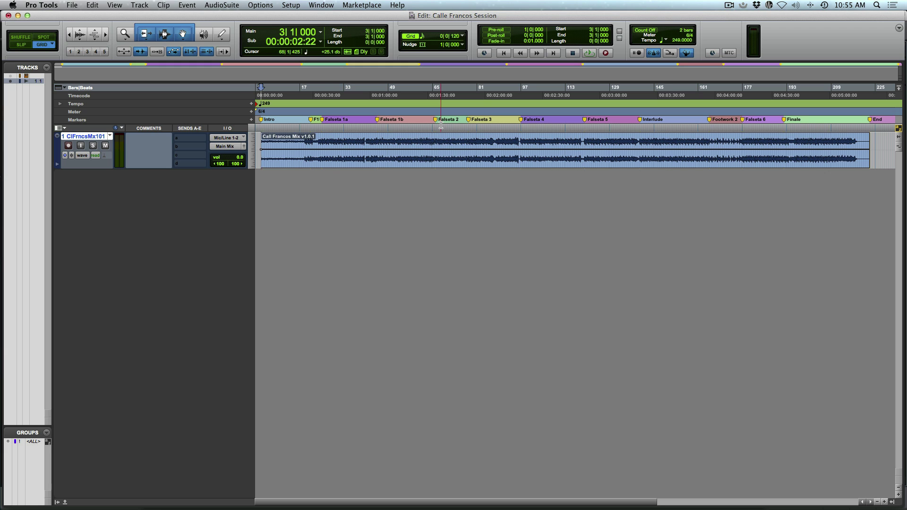
Play the guide mix from the Falseta 1a marker, jumping on to Falseta 2 and Falseta 3.
key(period)
key(3)
key(period)
key(space)
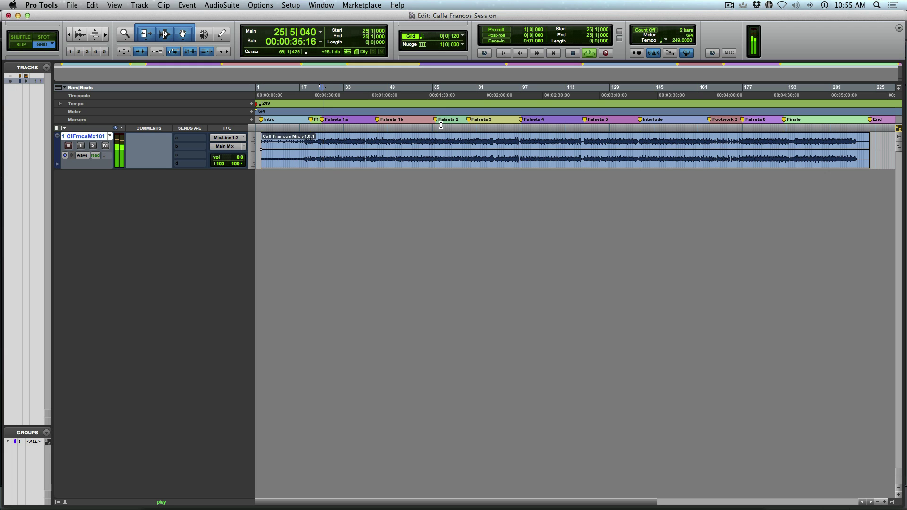
key(period)
key(5)
key(period)
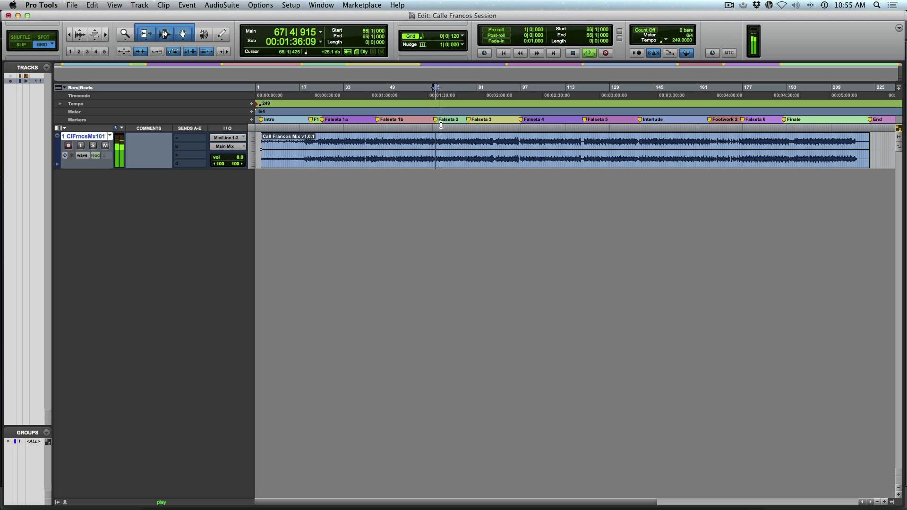
key(period)
key(6)
key(period)
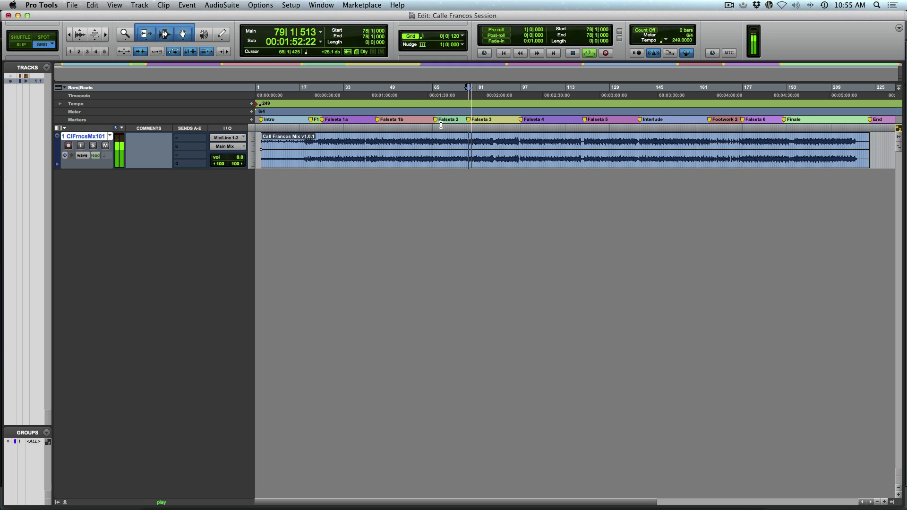
Continue through the Falseta 4 and Falseta 5 markers to Interlude at bar 140, then stop playback.
key(period)
key(7)
key(period)
key(period)
key(8)
key(period)
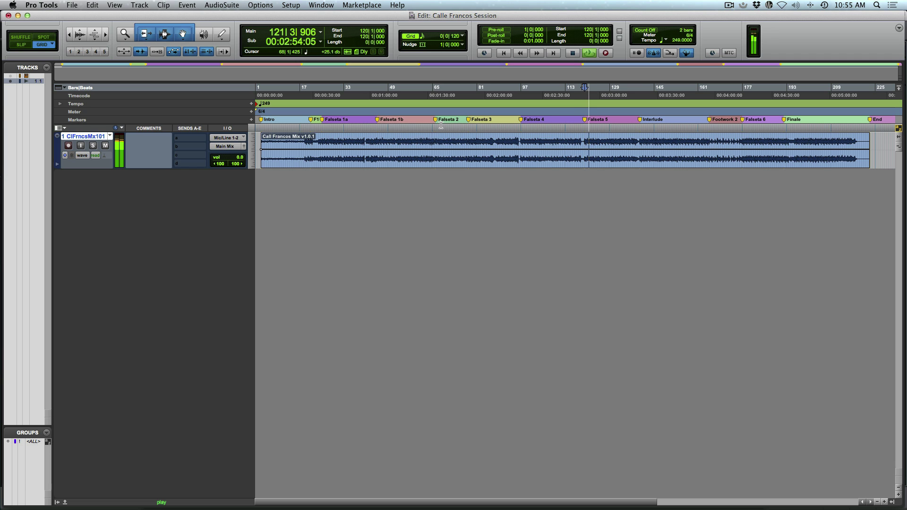
key(period)
key(9)
key(period)
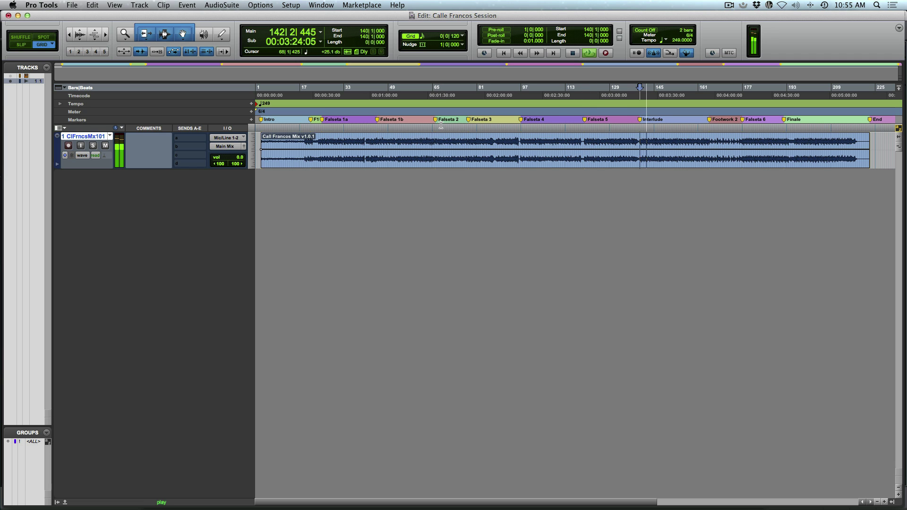
key(space)
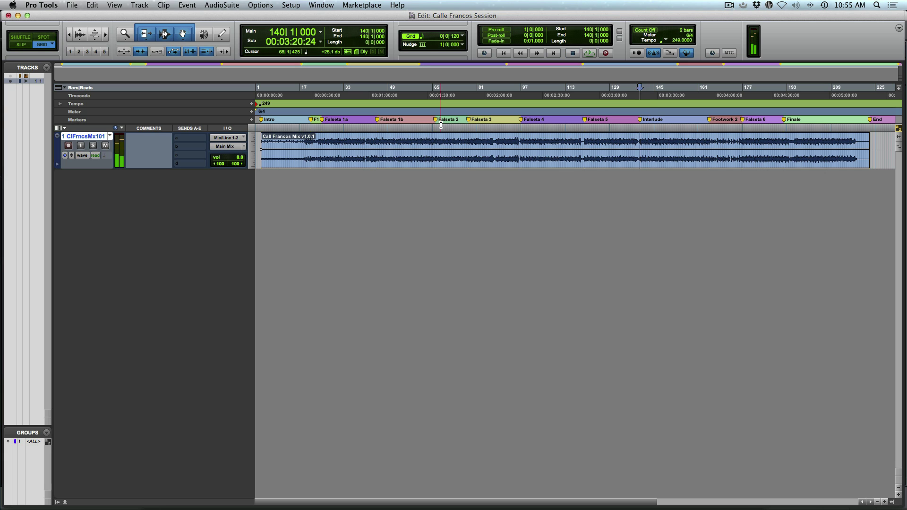